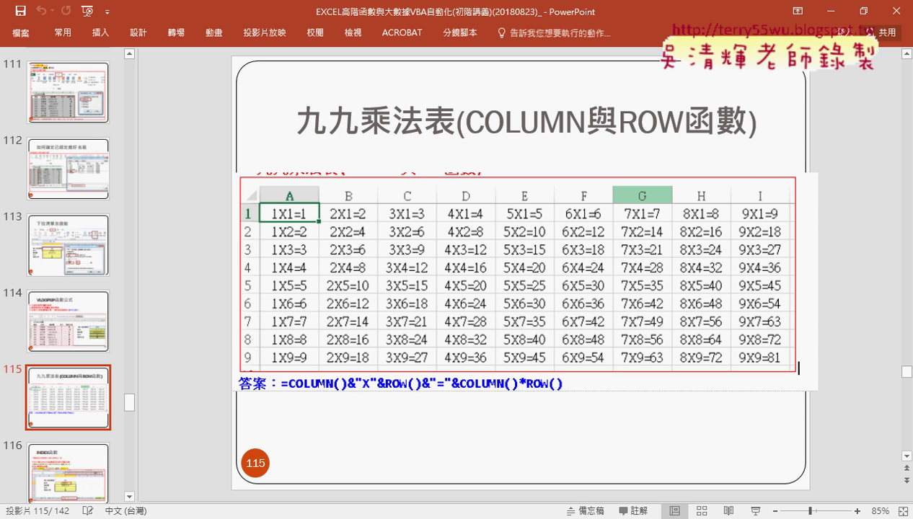
In the 05檢視與參照函數練習 workbook, insert a blank sheet and rename its tab 九九乘法表.
{"action": "mouse_move", "coordinate": [401, 518]}
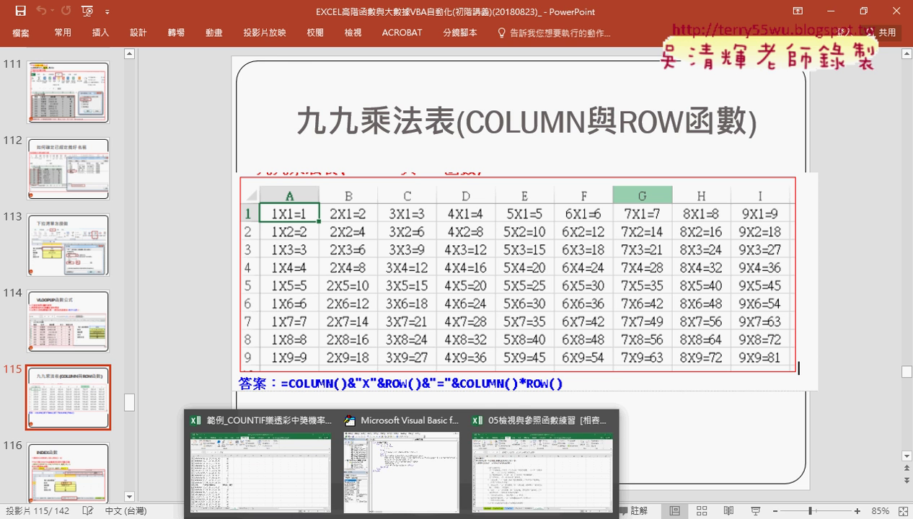
{"action": "left_click", "coordinate": [479, 483]}
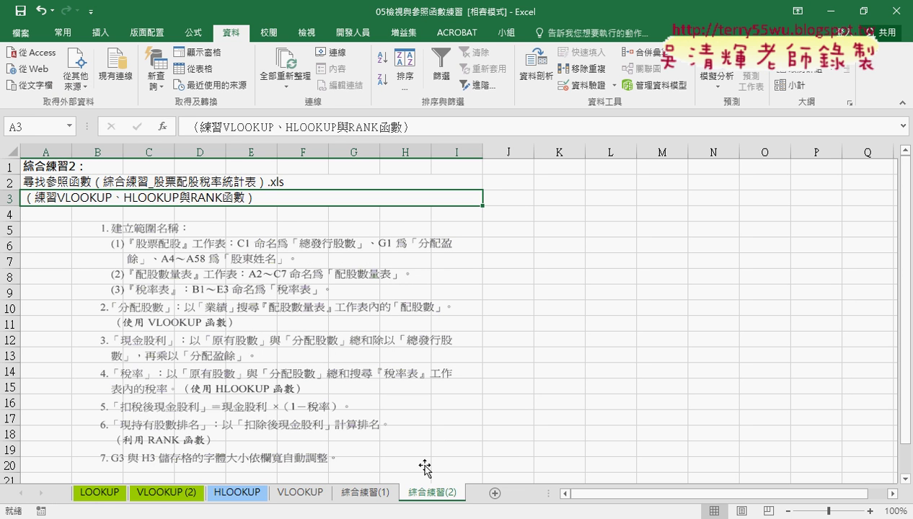
{"action": "left_click", "coordinate": [520, 494]}
{"action": "double_click", "coordinate": [435, 492]}
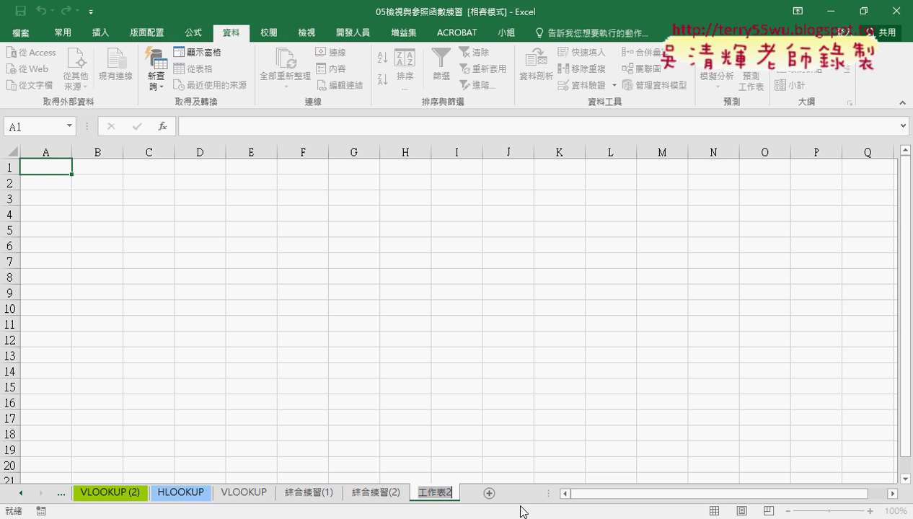
{"action": "key", "text": "Right"}
{"action": "type", "text": "ㄐㄧㄡ"}
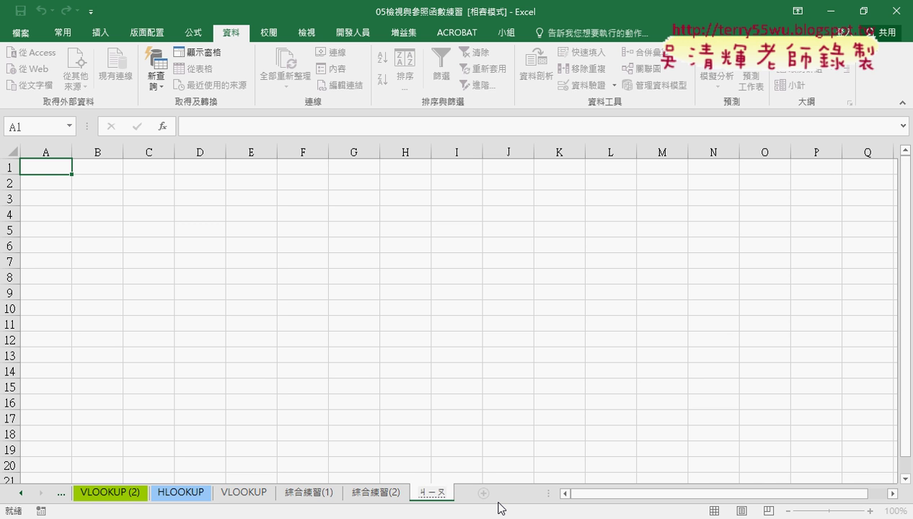
{"action": "type", "text": "3ㄐㄧ"}
{"action": "type", "text": "ㄡ3"}
{"action": "type", "text": "ㄔㄥ6"}
{"action": "type", "text": "ㄈㄚ3"}
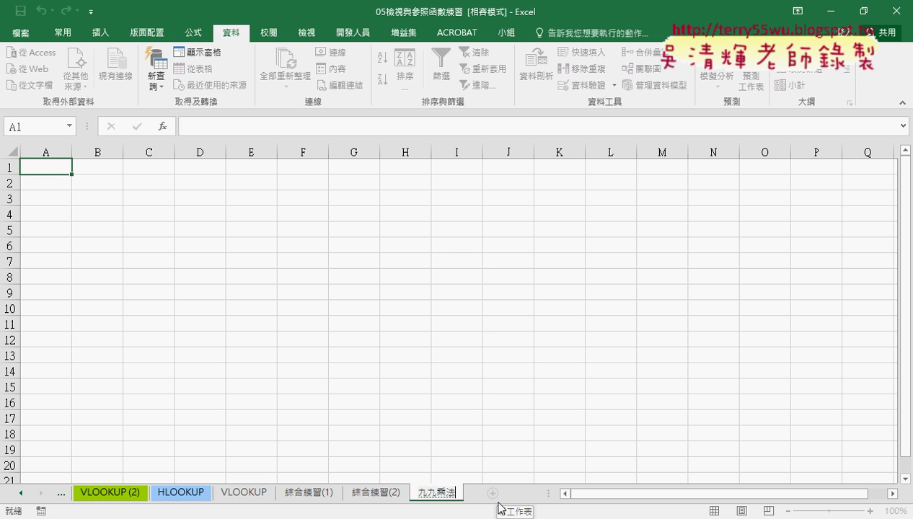
{"action": "type", "text": "ㄅㄧㄠ3"}
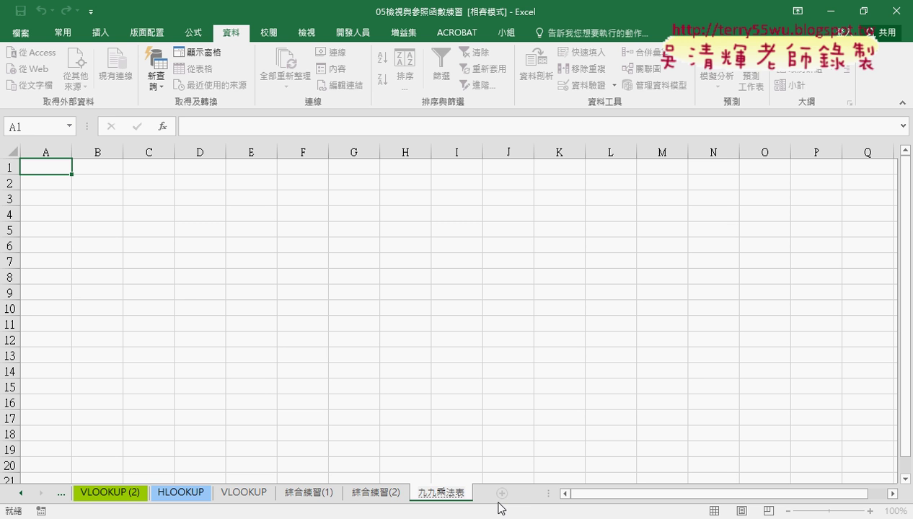
{"action": "key", "text": "Return"}
{"action": "key", "text": "Return"}
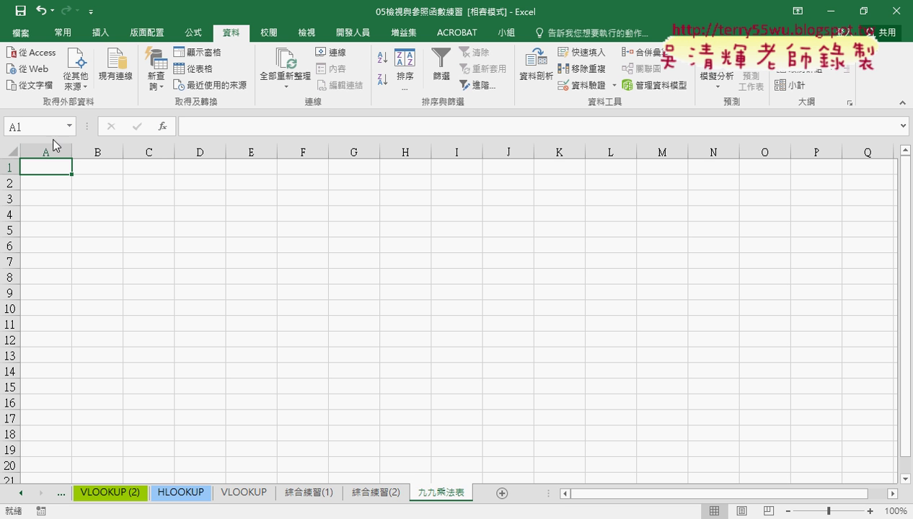
Enter =COLUMN() in A1 through Insert Function, then fill it across and down to I9.
{"action": "left_click", "coordinate": [163, 127]}
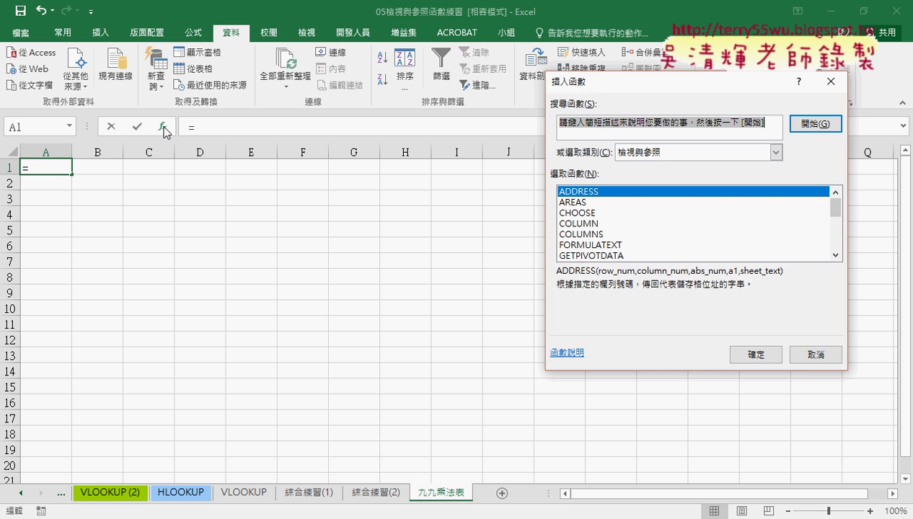
{"action": "left_click", "coordinate": [718, 197]}
{"action": "left_click", "coordinate": [591, 225]}
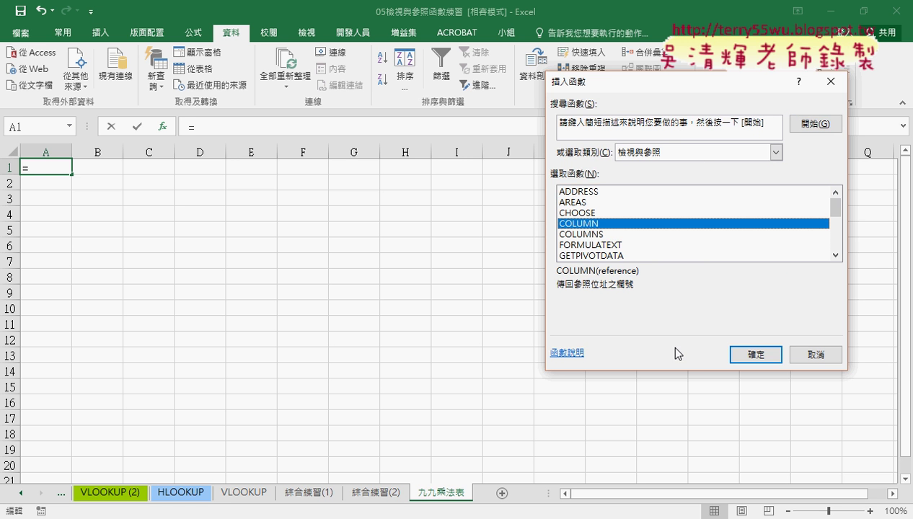
{"action": "left_click", "coordinate": [754, 355]}
{"action": "left_click", "coordinate": [798, 300]}
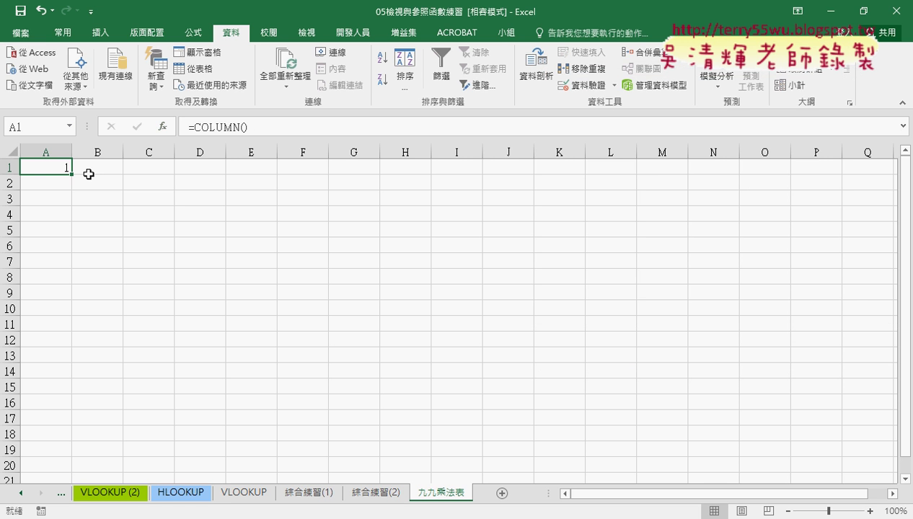
{"action": "mouse_move", "coordinate": [98, 177]}
{"action": "left_mouse_down"}
{"action": "mouse_move", "coordinate": [536, 182]}
{"action": "mouse_move", "coordinate": [468, 175]}
{"action": "mouse_move", "coordinate": [473, 300]}
{"action": "left_mouse_up"}
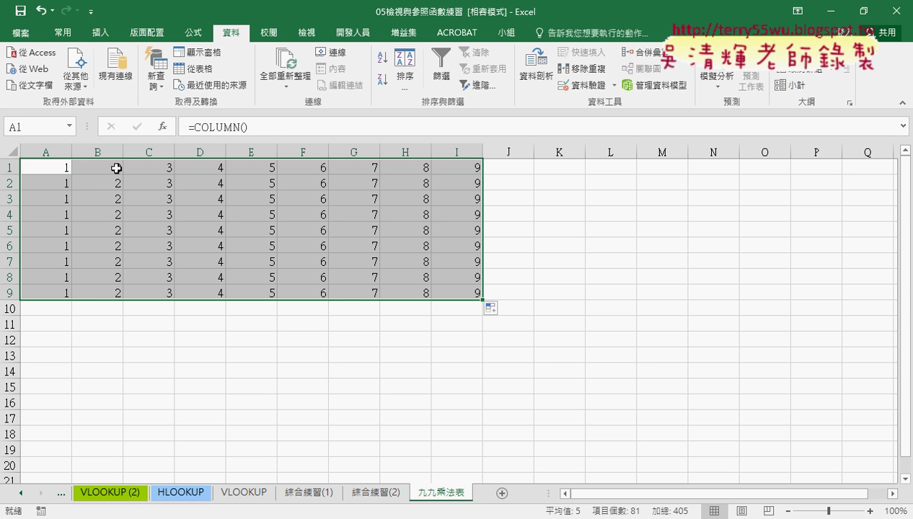
Extend A1's formula to =COLUMN()&"X"&ROW() so the cell shows 1X1.
{"action": "left_click", "coordinate": [311, 129]}
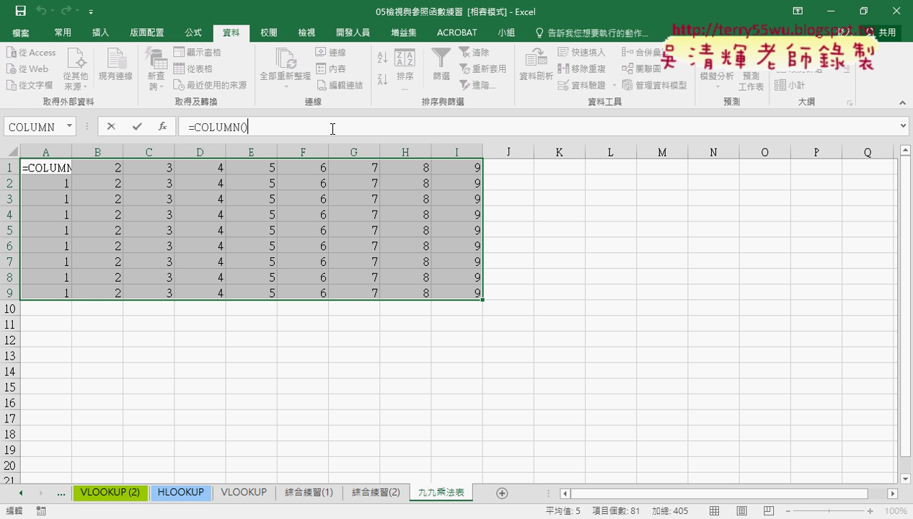
{"action": "left_click", "coordinate": [52, 167]}
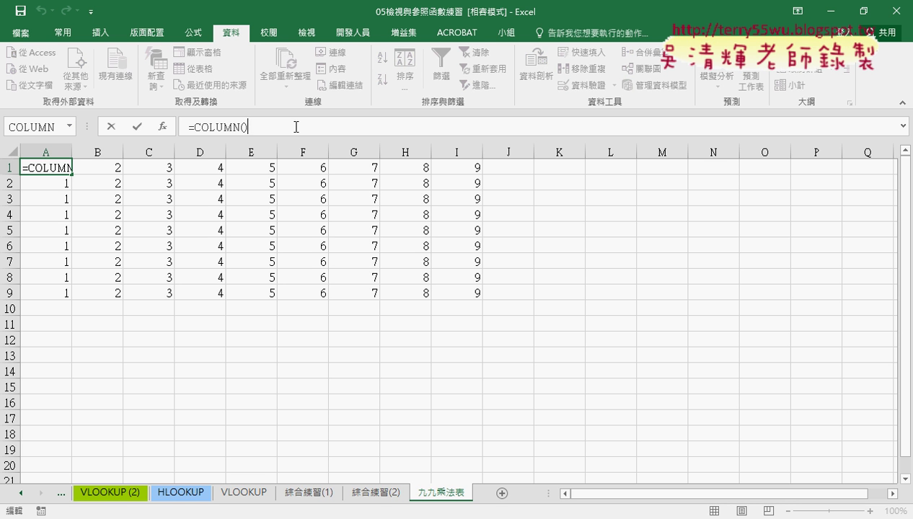
{"action": "type", "text": "&"}
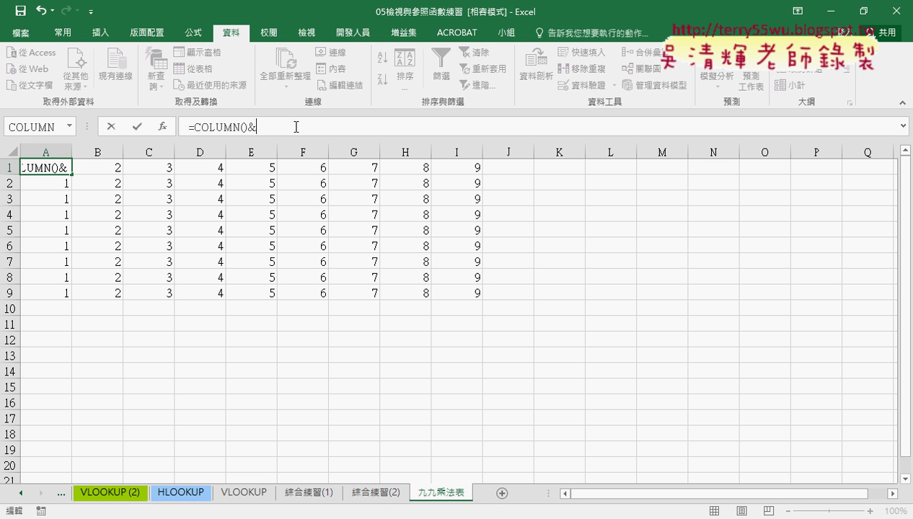
{"action": "type", "text": "\""}
{"action": "type", "text": "X"}
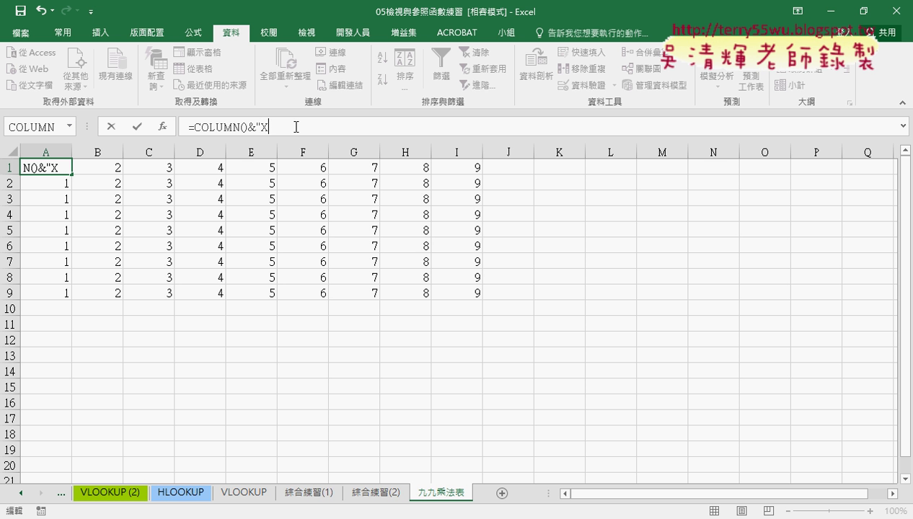
{"action": "type", "text": "\""}
{"action": "type", "text": "&"}
{"action": "type", "text": "ㄜ"}
{"action": "key", "text": "BackSpace"}
{"action": "type", "text": "row"}
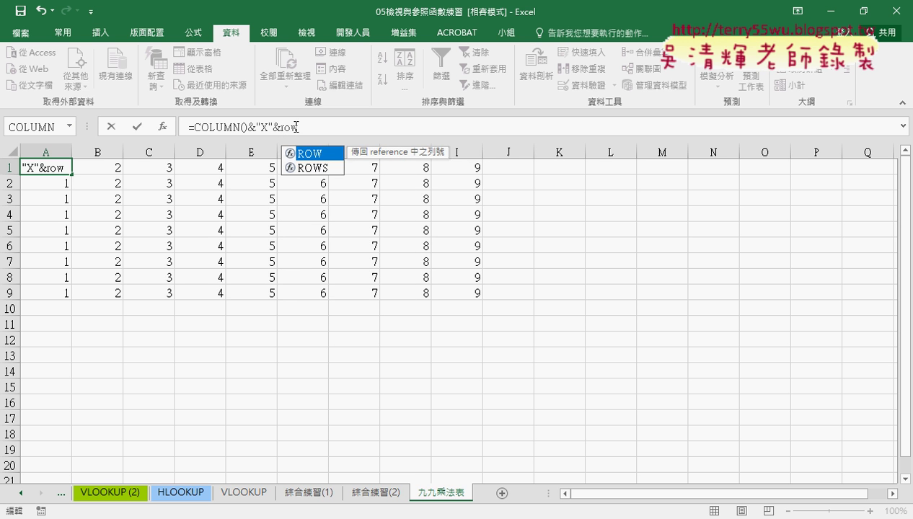
{"action": "type", "text": "()"}
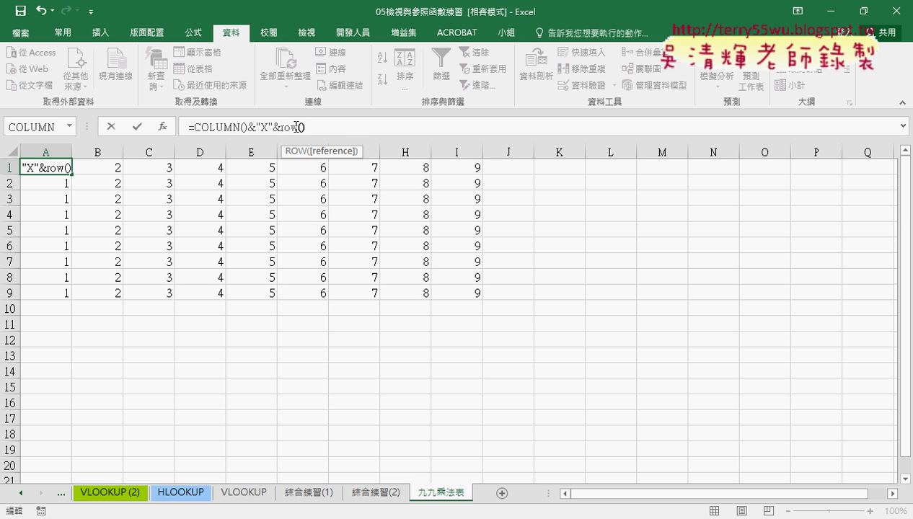
{"action": "left_click", "coordinate": [137, 127]}
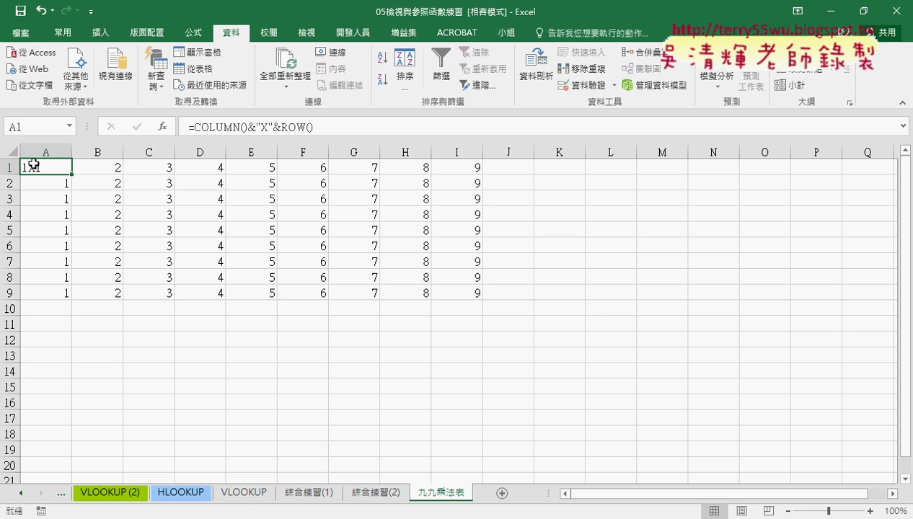
Append &"="&COLUMN()*ROW() to the formula so A1 shows 1X1=1.
{"action": "left_click", "coordinate": [330, 127]}
{"action": "type", "text": "&"}
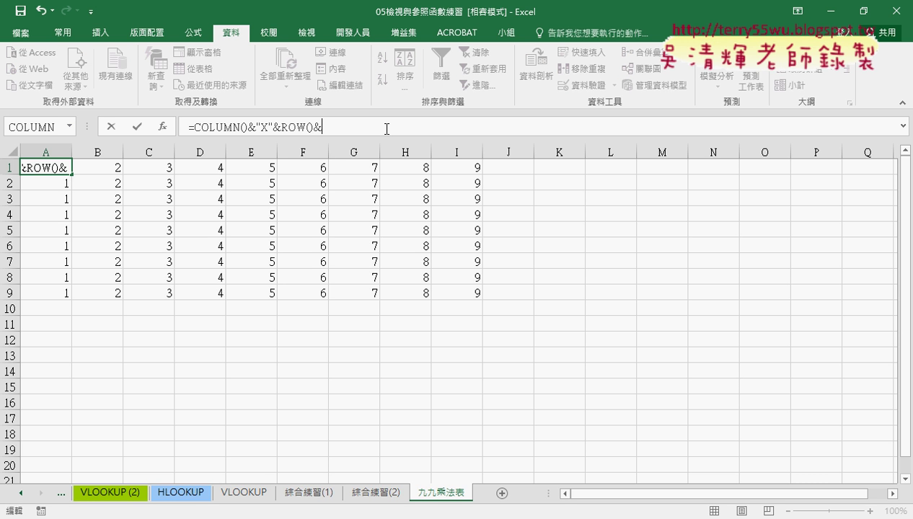
{"action": "type", "text": "\""}
{"action": "type", "text": "=\""}
{"action": "left_click", "coordinate": [137, 127]}
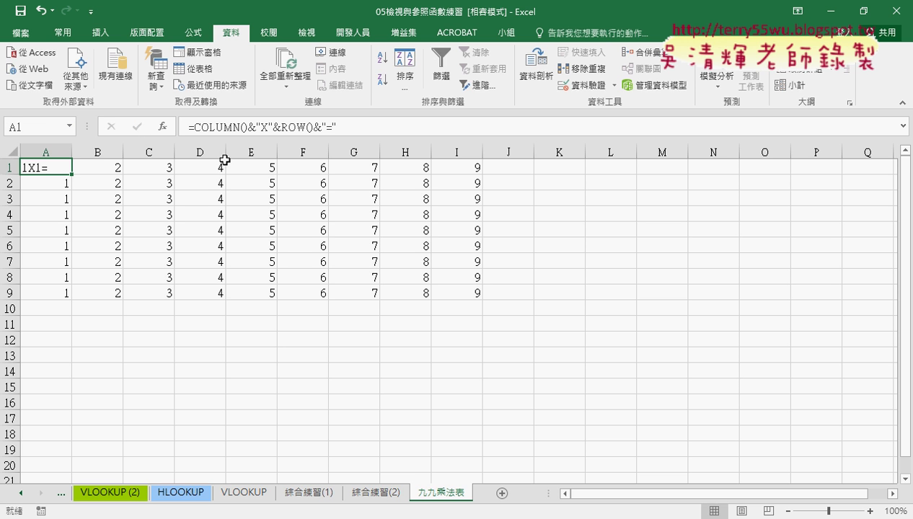
{"action": "left_click", "coordinate": [370, 125]}
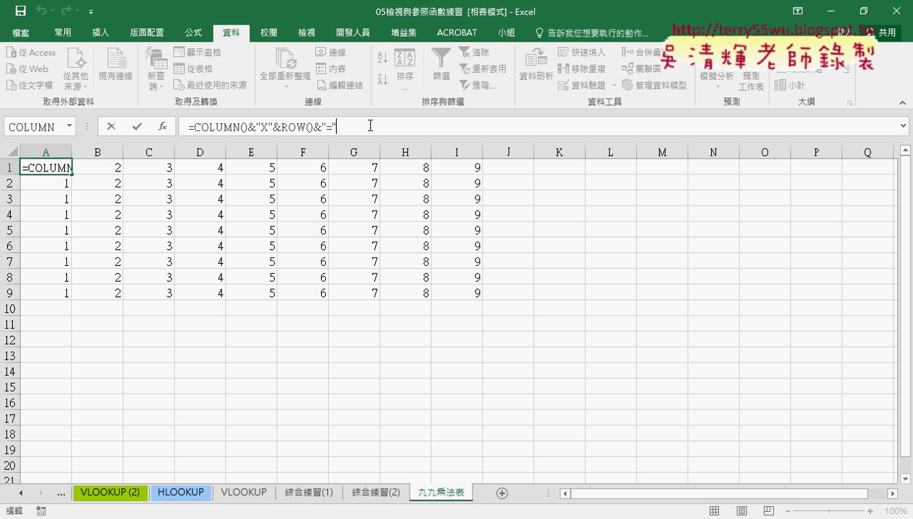
{"action": "type", "text": "&"}
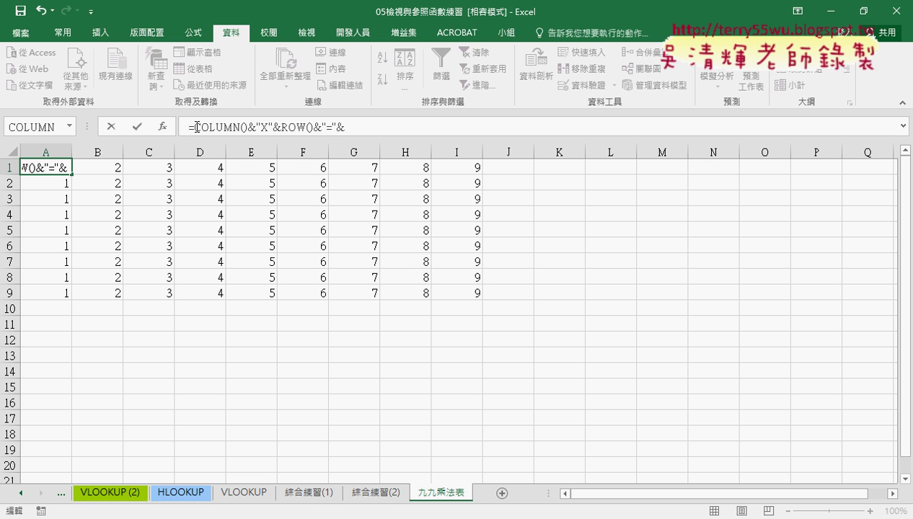
{"action": "left_click_drag", "start_coordinate": [193, 127], "coordinate": [248, 128]}
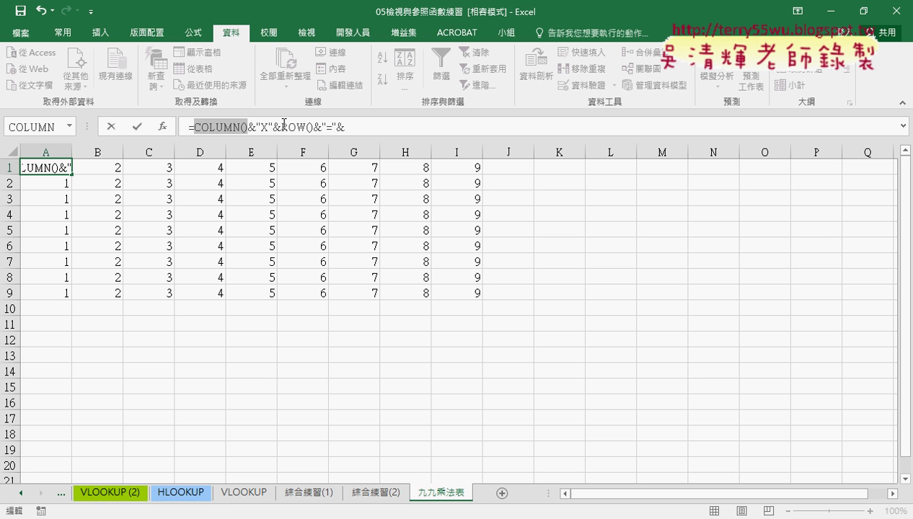
{"action": "left_click", "coordinate": [378, 127]}
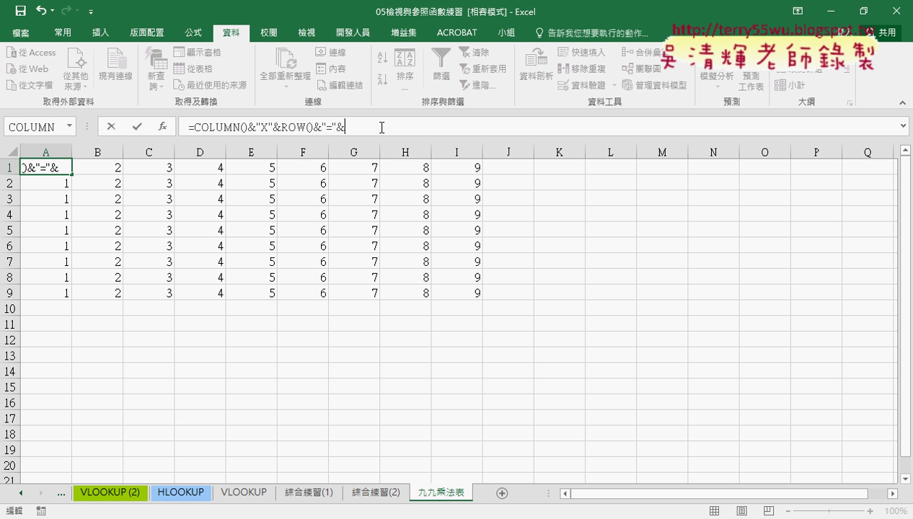
{"action": "type", "text": "COLUMN()"}
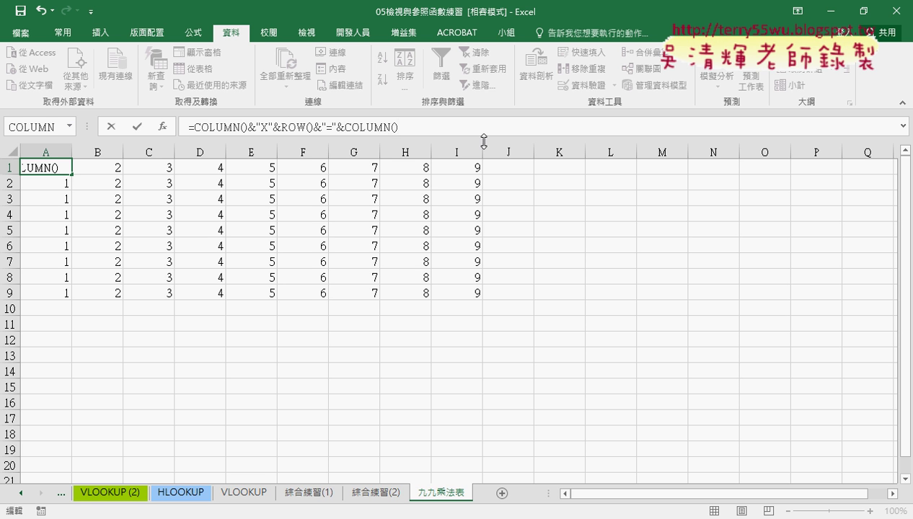
{"action": "type", "text": "*"}
{"action": "type", "text": "row"}
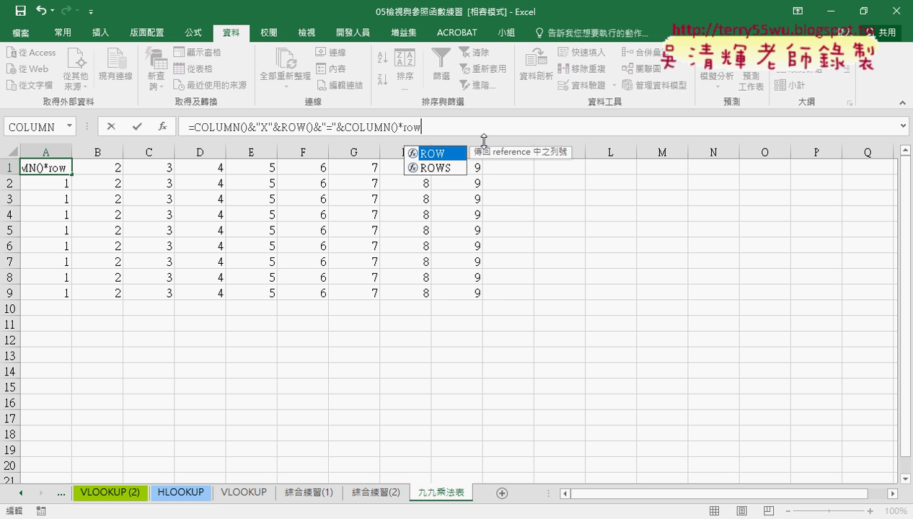
{"action": "type", "text": "("}
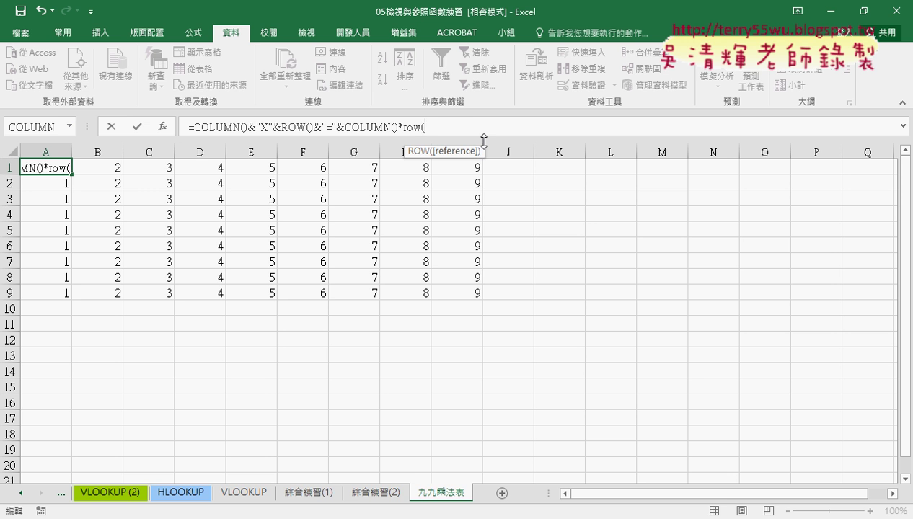
{"action": "type", "text": ")"}
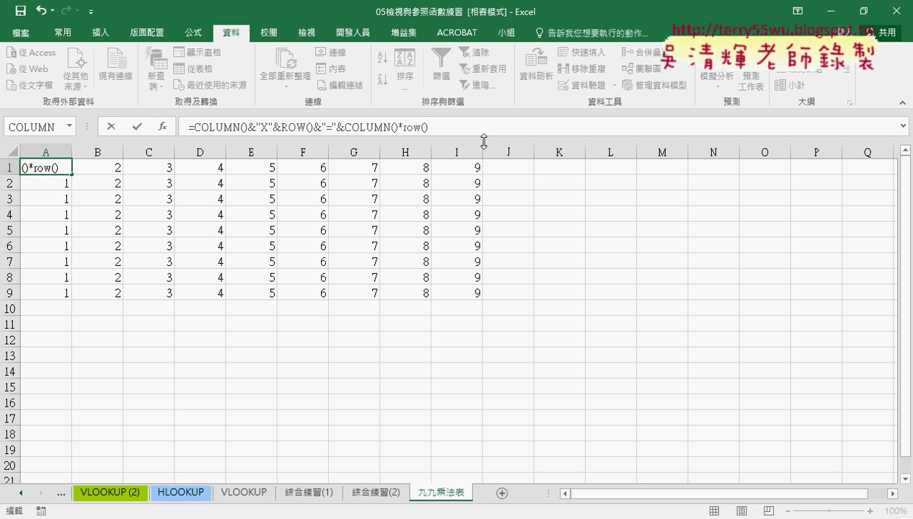
{"action": "left_click", "coordinate": [137, 126]}
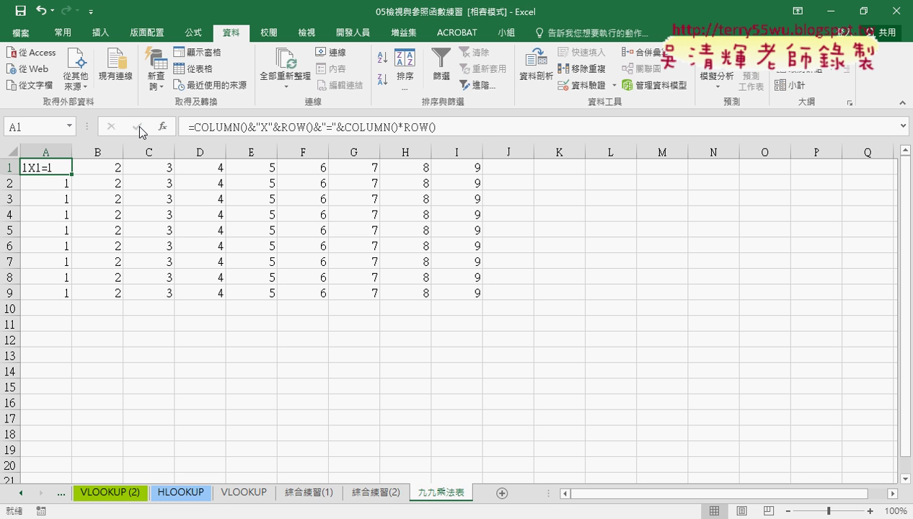
Centre A1's text and fill the formula across A1:I9.
{"action": "left_click", "coordinate": [62, 33]}
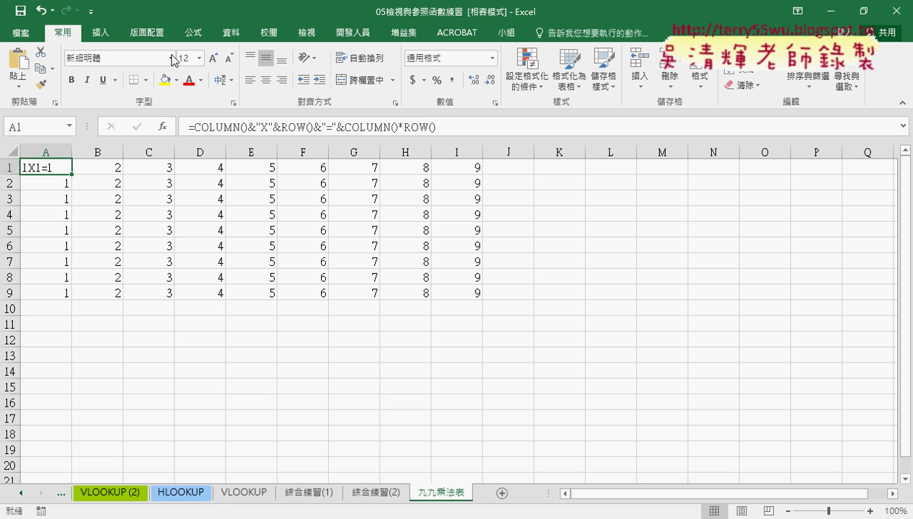
{"action": "left_click", "coordinate": [269, 83]}
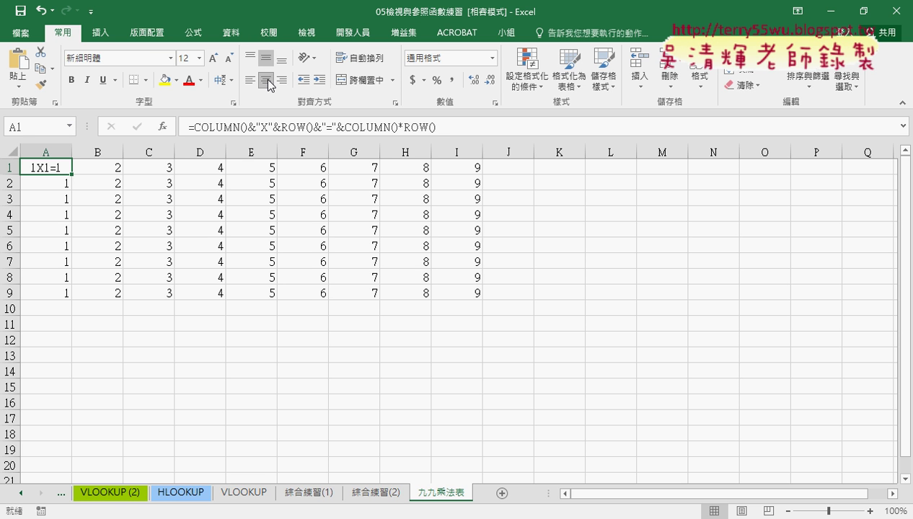
{"action": "mouse_move", "coordinate": [72, 175]}
{"action": "left_mouse_down"}
{"action": "mouse_move", "coordinate": [480, 177]}
{"action": "mouse_move", "coordinate": [484, 300]}
{"action": "left_mouse_up"}
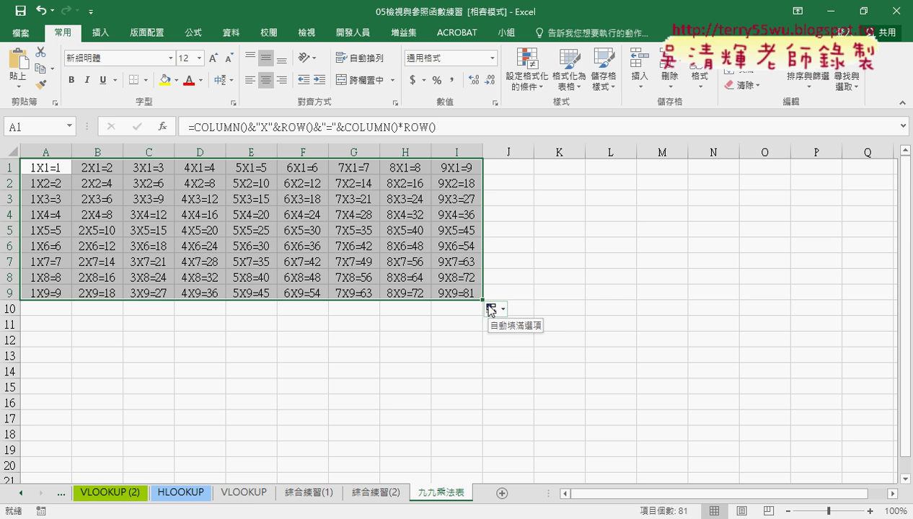
Extend the filled table out to column S and down to row 19.
{"action": "mouse_move", "coordinate": [482, 299]}
{"action": "left_mouse_down"}
{"action": "mouse_move", "coordinate": [722, 401]}
{"action": "mouse_move", "coordinate": [790, 404]}
{"action": "left_mouse_up"}
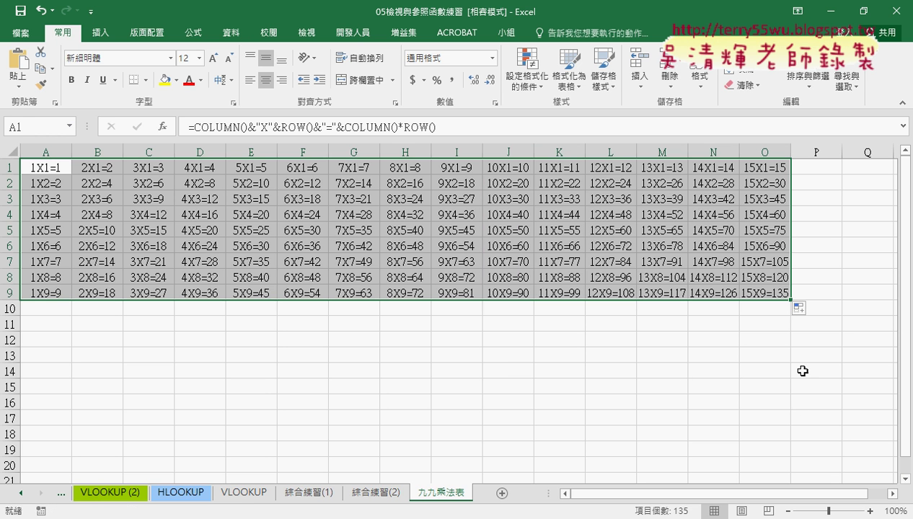
{"action": "left_click_drag", "start_coordinate": [790, 300], "coordinate": [891, 299]}
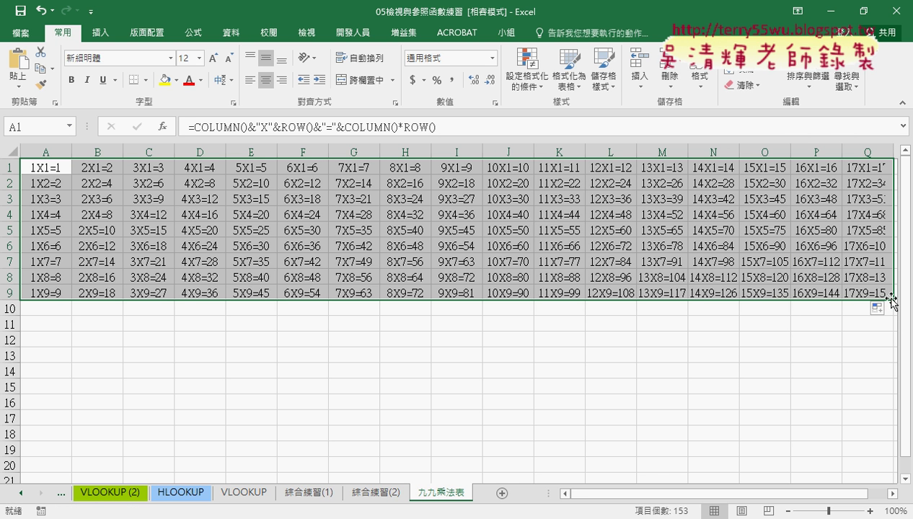
{"action": "left_click", "coordinate": [892, 494]}
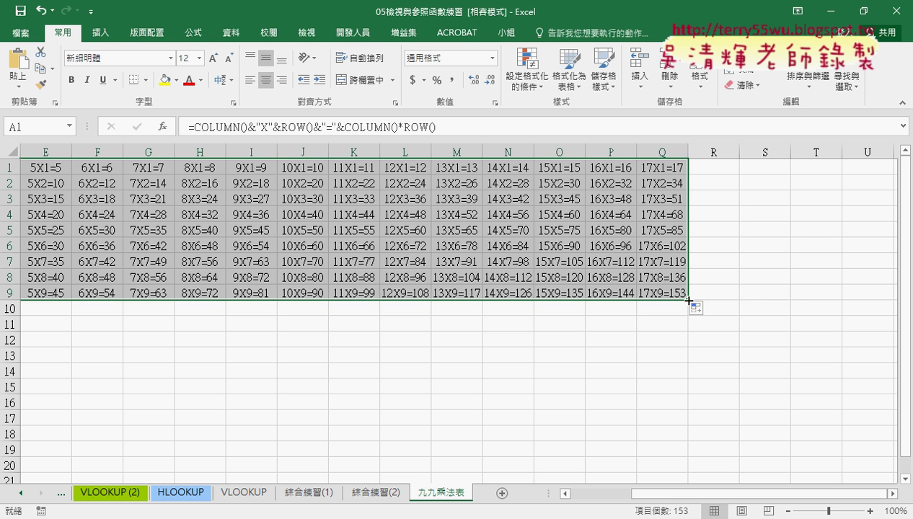
{"action": "mouse_move", "coordinate": [689, 301]}
{"action": "left_mouse_down"}
{"action": "mouse_move", "coordinate": [790, 300]}
{"action": "mouse_move", "coordinate": [785, 466]}
{"action": "left_mouse_up"}
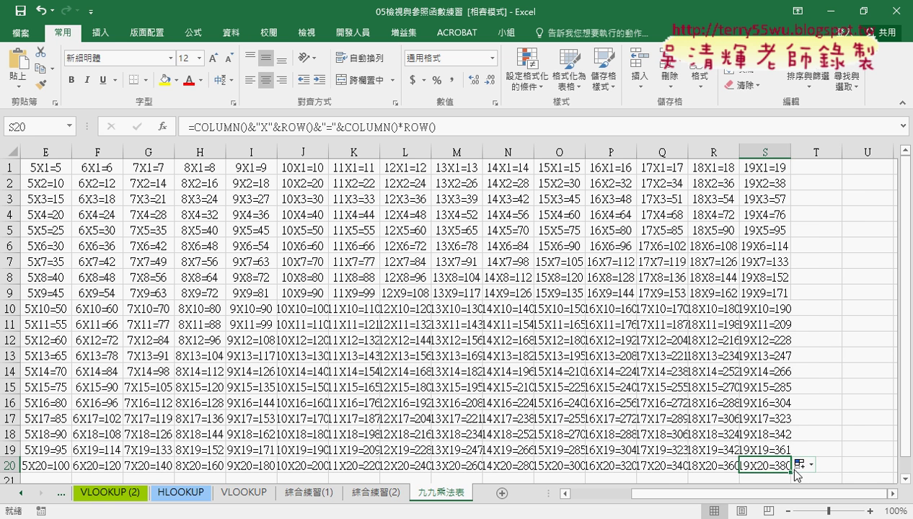
{"action": "left_click", "coordinate": [576, 494]}
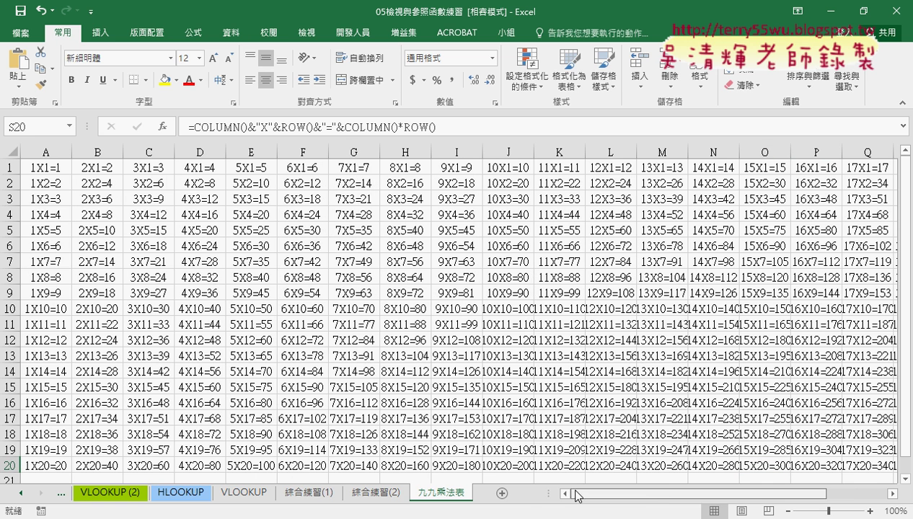
Select the original 9-by-9 table A1:I9.
{"action": "left_click", "coordinate": [42, 166]}
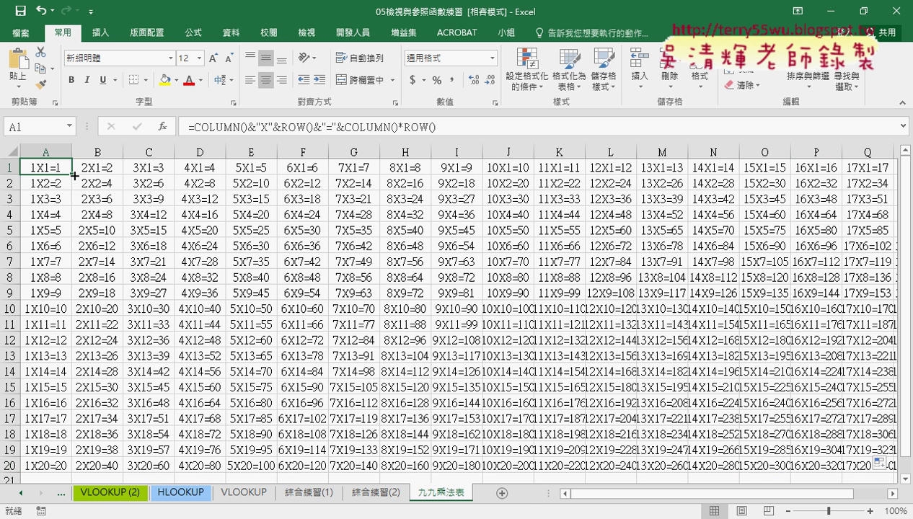
{"action": "mouse_move", "coordinate": [75, 175]}
{"action": "left_mouse_down"}
{"action": "mouse_move", "coordinate": [848, 181]}
{"action": "mouse_move", "coordinate": [826, 457]}
{"action": "mouse_move", "coordinate": [2, 469]}
{"action": "mouse_move", "coordinate": [4, 458]}
{"action": "left_mouse_up"}
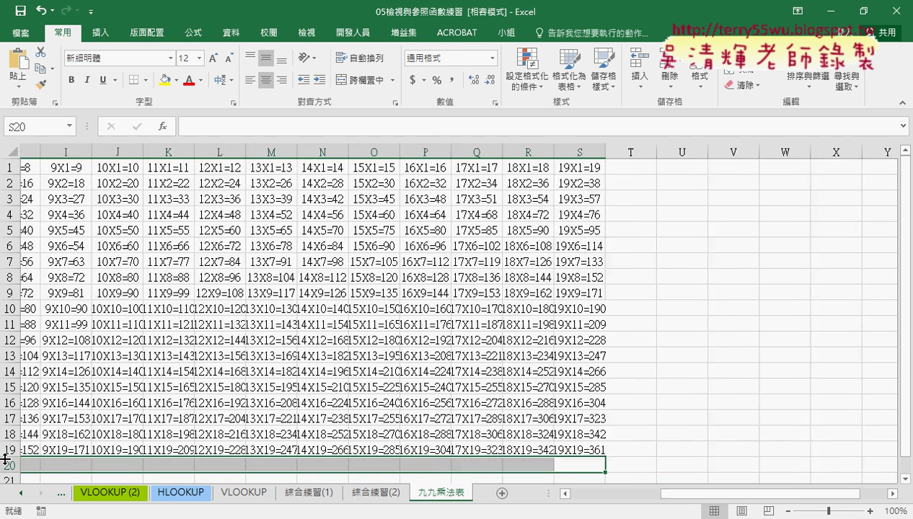
{"action": "scroll", "coordinate": [4, 458], "scroll_direction": "right", "scroll_amount": 2}
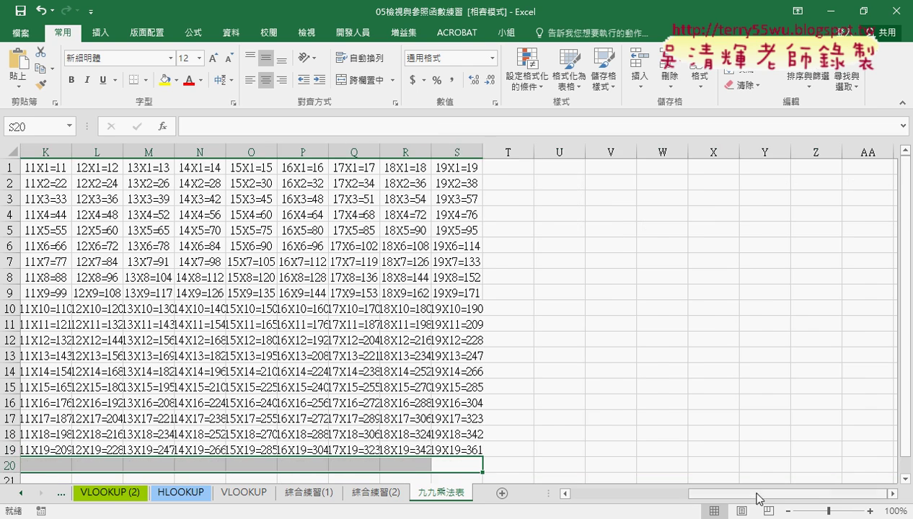
{"action": "left_click_drag", "start_coordinate": [755, 494], "coordinate": [592, 492]}
{"action": "mouse_move", "coordinate": [45, 168]}
{"action": "left_mouse_down"}
{"action": "mouse_move", "coordinate": [369, 308]}
{"action": "mouse_move", "coordinate": [453, 292]}
{"action": "left_mouse_up"}
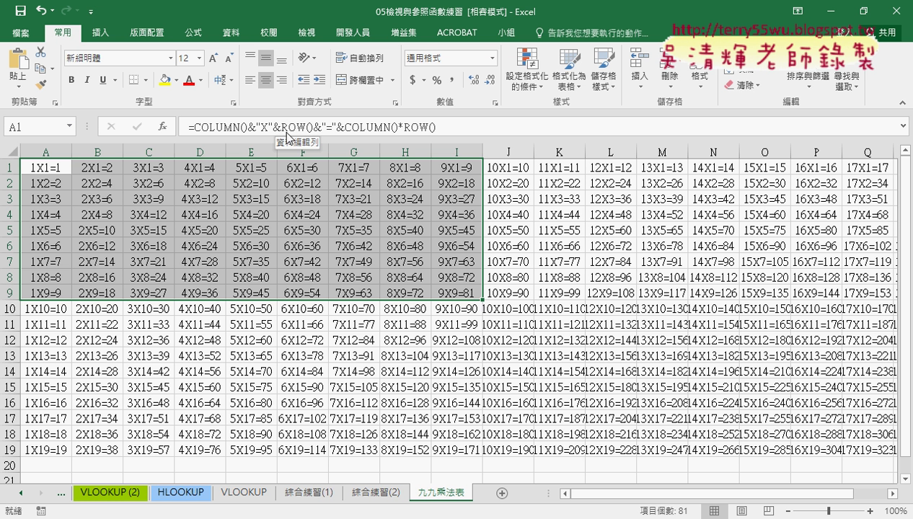
Copy the 九九乘法表 sheet and clear all contents from the copy.
{"action": "left_click_drag", "start_coordinate": [459, 496], "coordinate": [484, 490]}
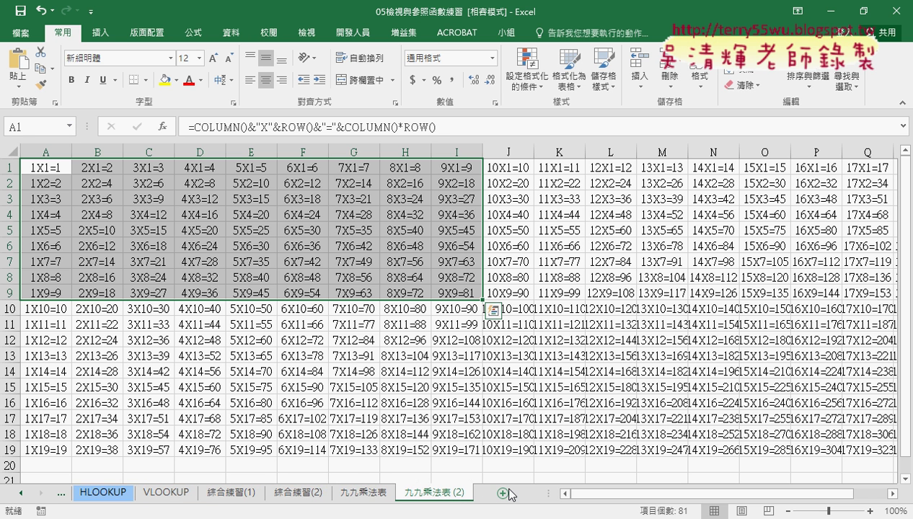
{"action": "left_click", "coordinate": [45, 165]}
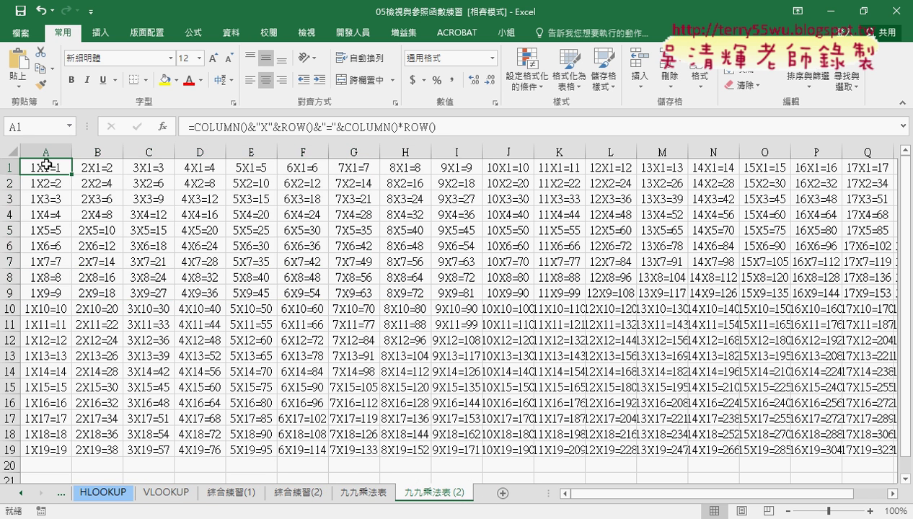
{"action": "key", "text": "ctrl+a"}
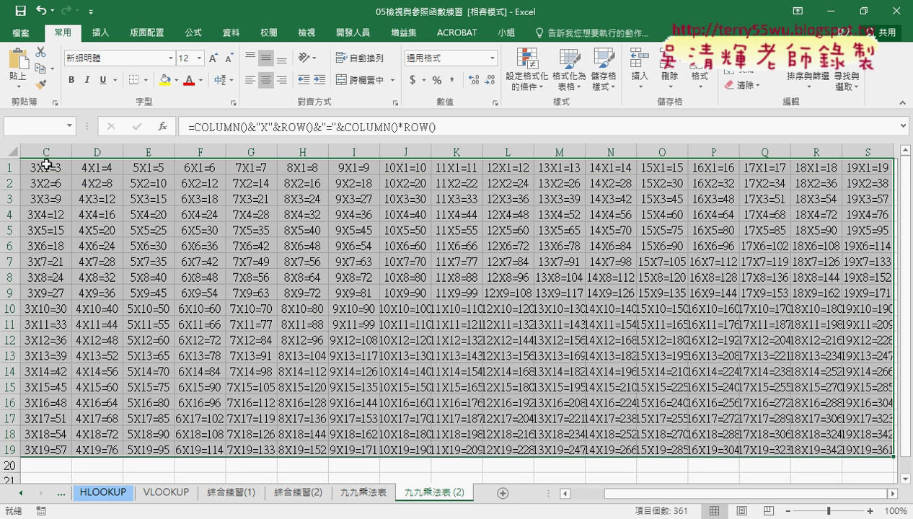
{"action": "key", "text": "Delete"}
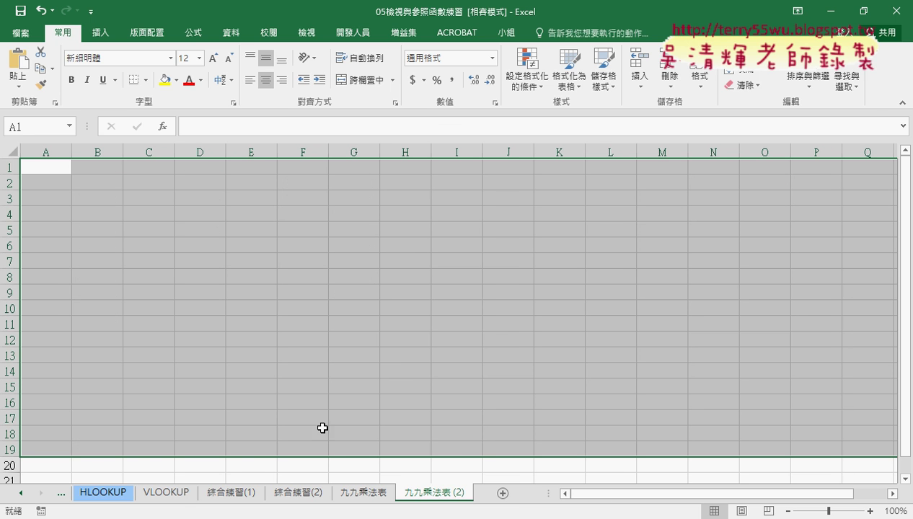
Rename the copy 九九乘法表 (VBA), then return to the 九九乘法表 sheet.
{"action": "double_click", "coordinate": [448, 496]}
{"action": "left_click", "coordinate": [457, 493]}
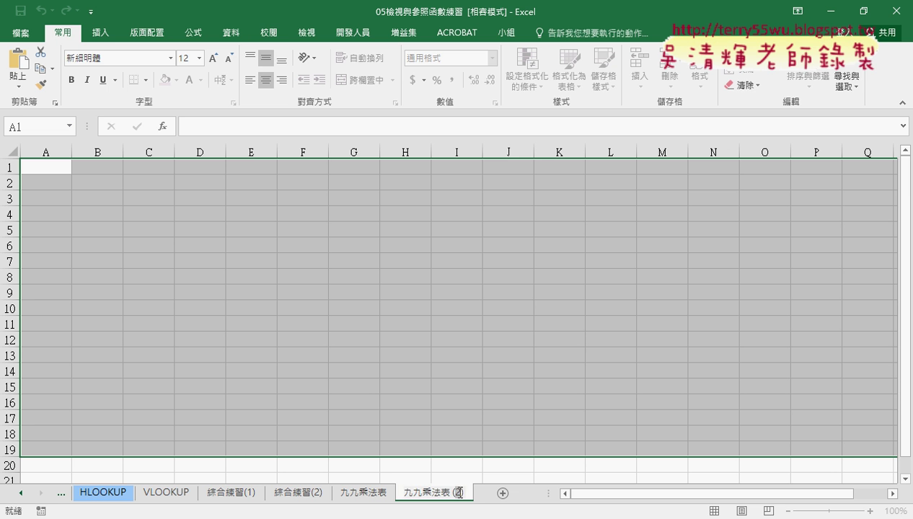
{"action": "key", "text": "BackSpace"}
{"action": "type", "text": "VBA"}
{"action": "key", "text": "Return"}
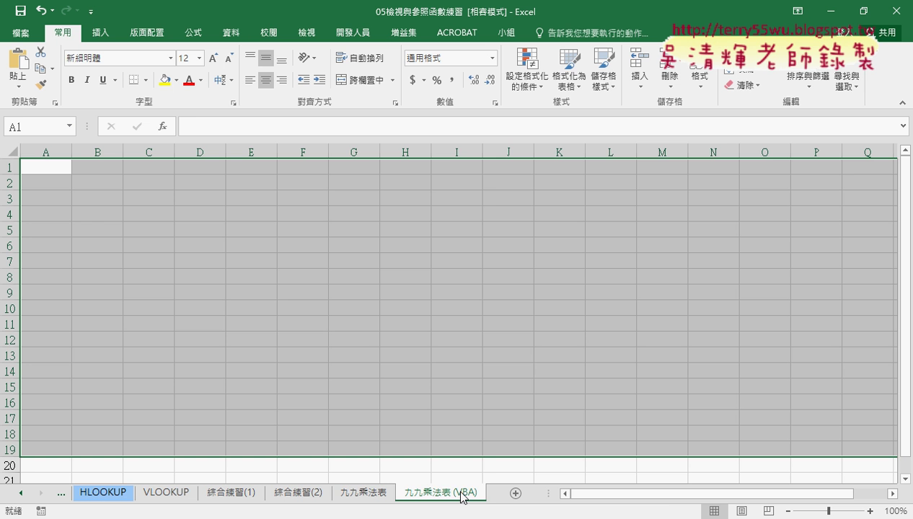
{"action": "left_click", "coordinate": [361, 496]}
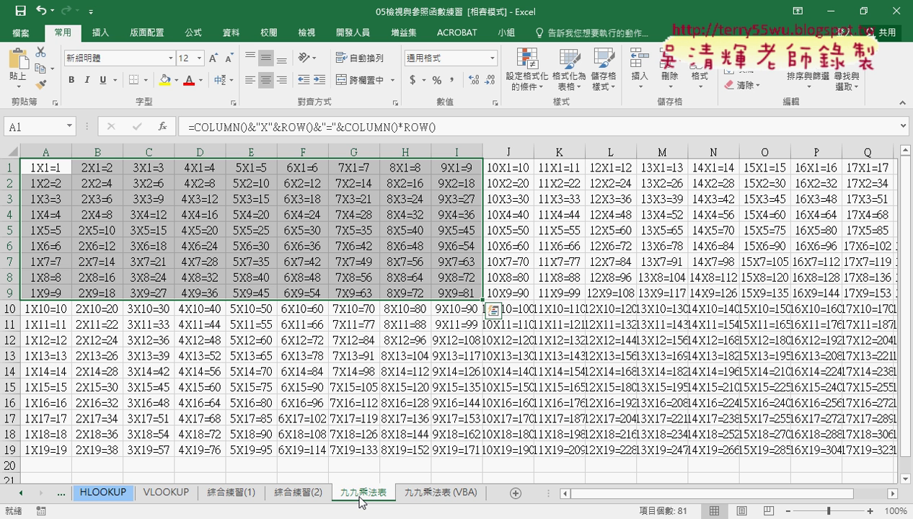
Look over PowerPoint slide 115 with the COLUMN/ROW formula, then return to Excel.
{"action": "key", "text": "alt+Tab"}
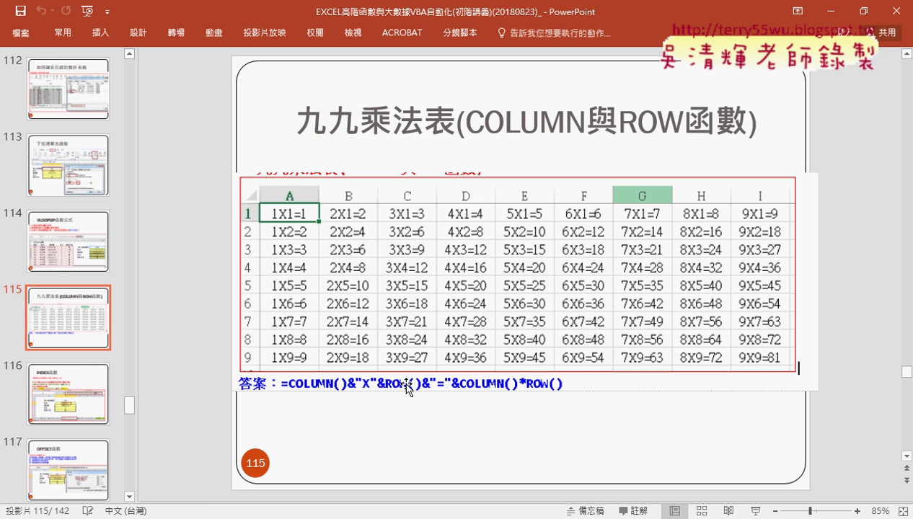
{"action": "left_click", "coordinate": [829, 11]}
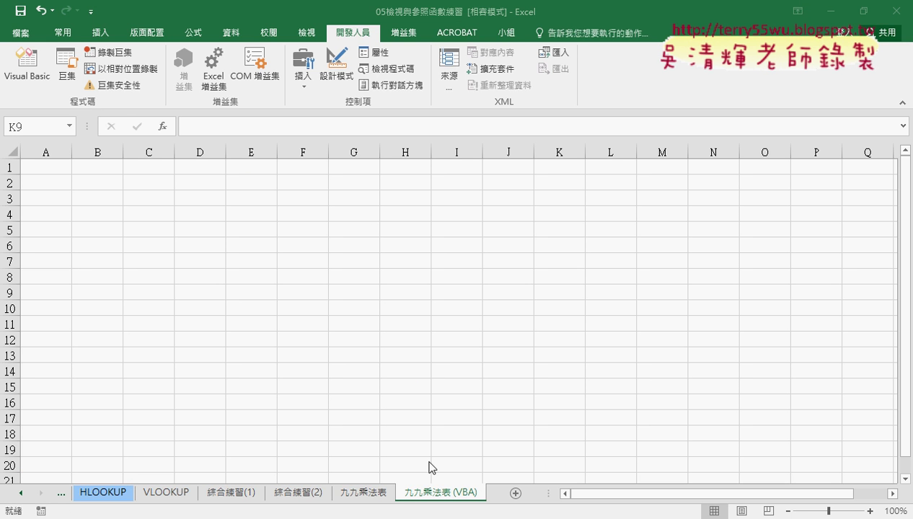
Open the VBA editor, move it beside the sheet, and run the 九九乘法表 macro.
{"action": "left_click", "coordinate": [28, 65]}
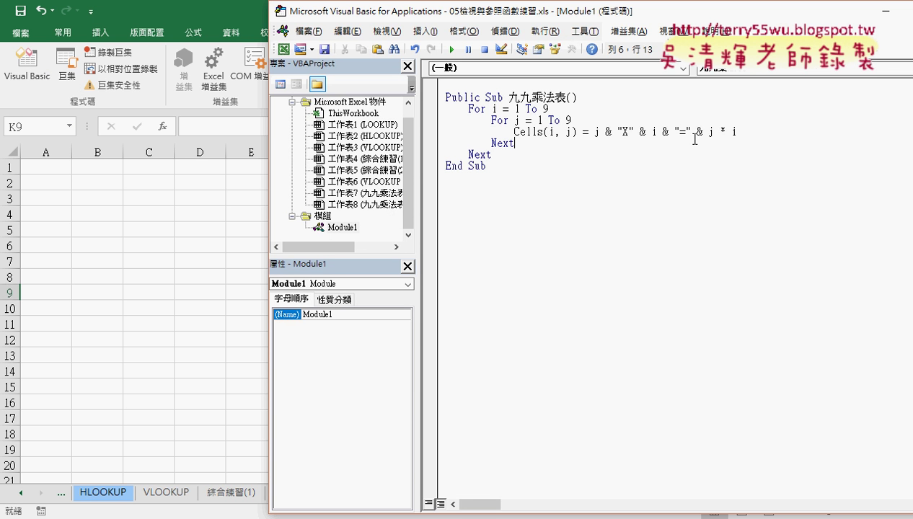
{"action": "left_click_drag", "start_coordinate": [491, 154], "coordinate": [430, 108]}
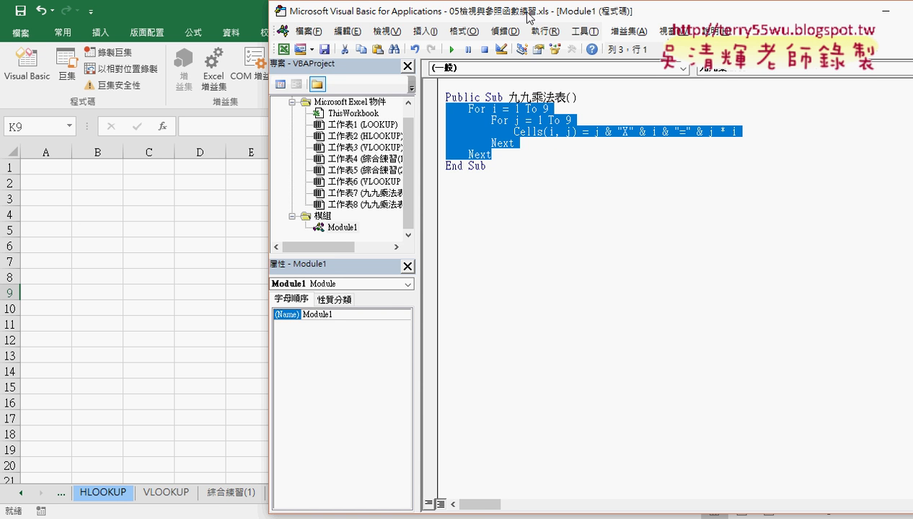
{"action": "left_click_drag", "start_coordinate": [521, 18], "coordinate": [750, 26]}
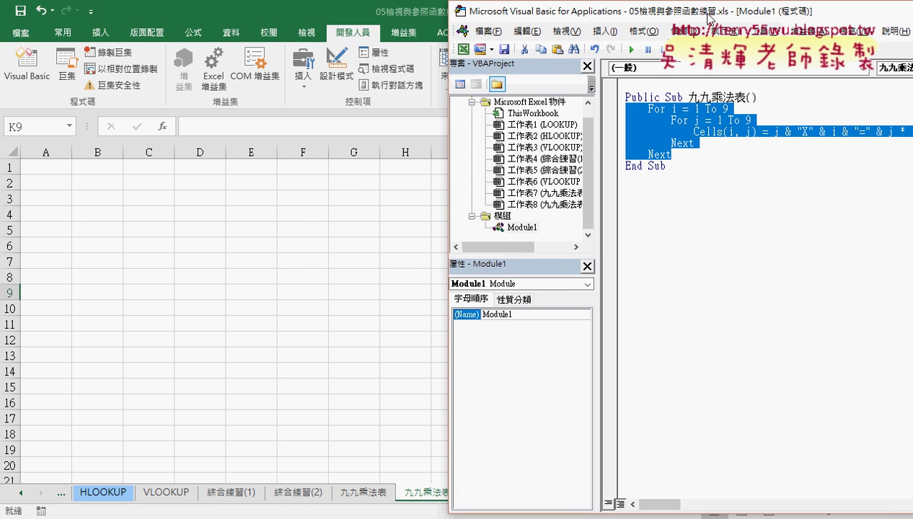
{"action": "left_click", "coordinate": [760, 138]}
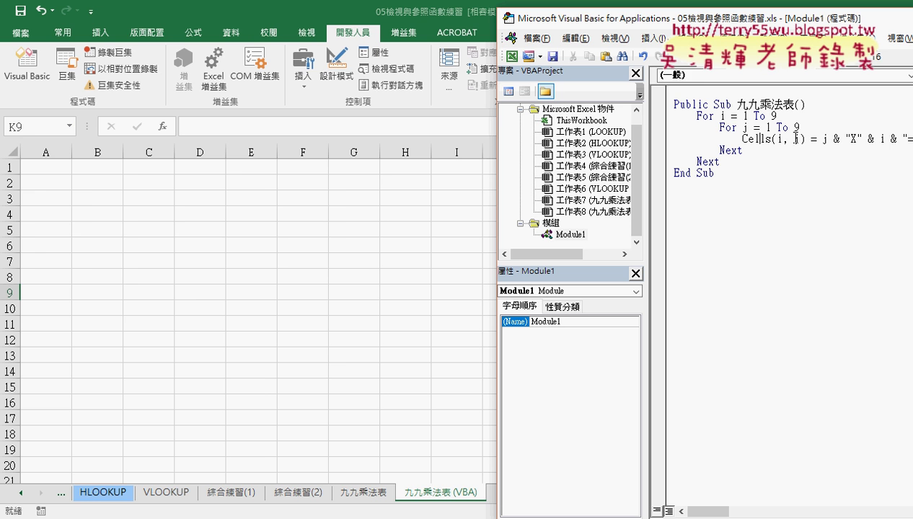
{"action": "left_click", "coordinate": [681, 60]}
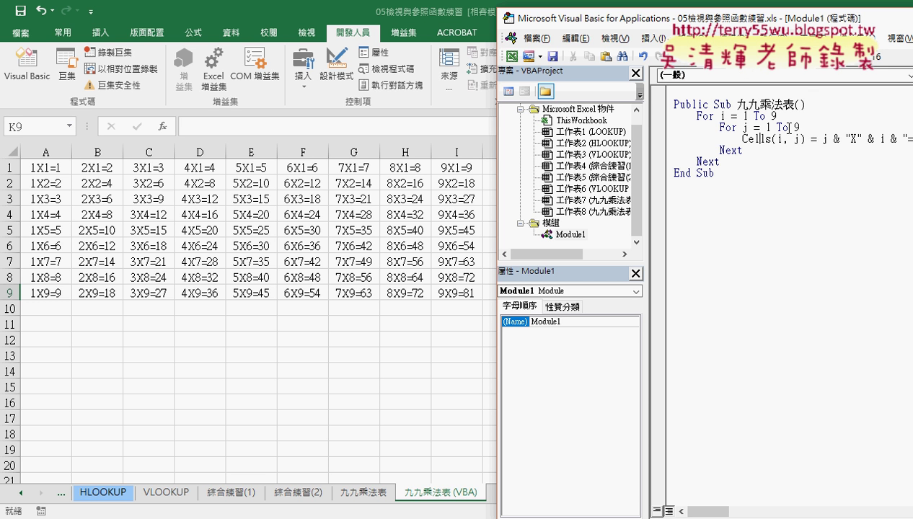
Delete the Cells(i, j) line and leave an indented blank line inside the For j = 1 To 9 loop.
{"action": "left_click", "coordinate": [661, 142]}
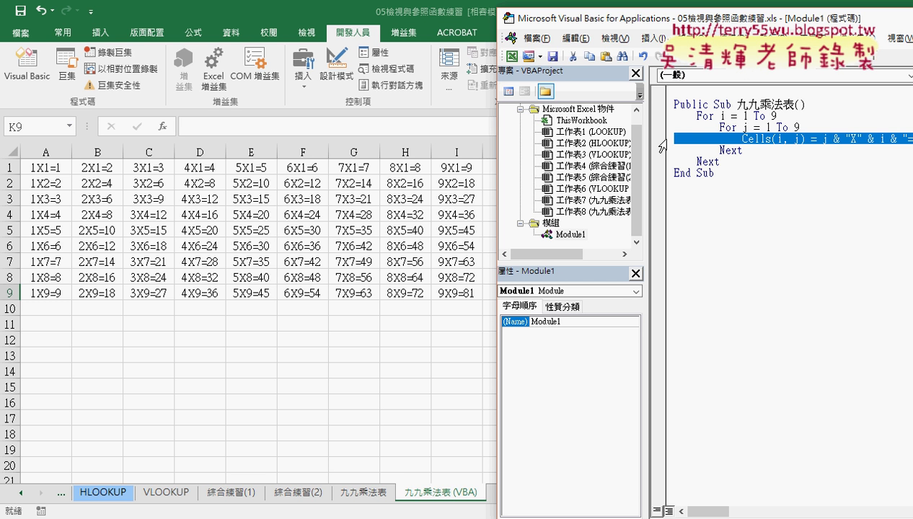
{"action": "key", "text": "Delete"}
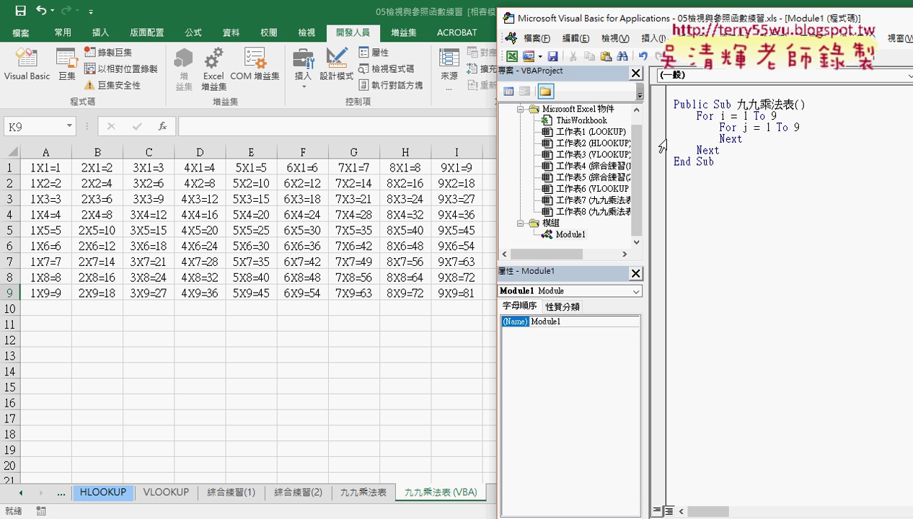
{"action": "key", "text": "Return"}
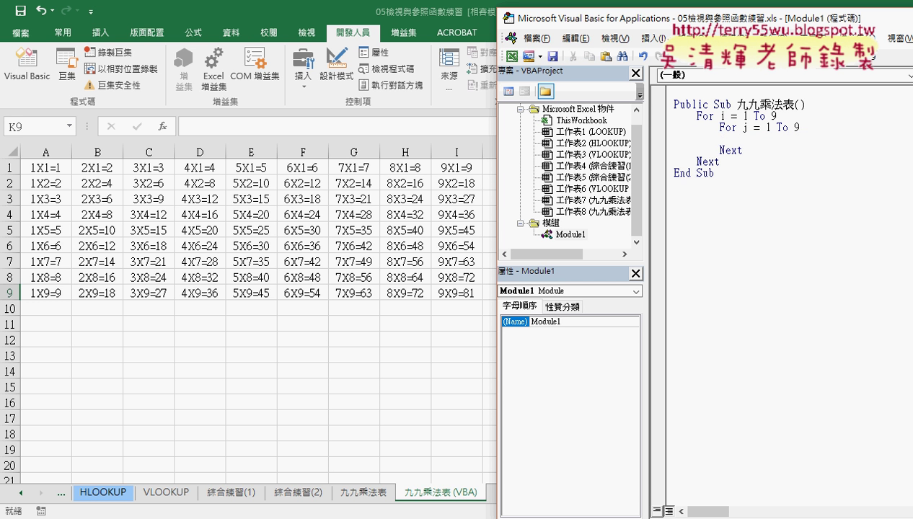
{"action": "double_click", "coordinate": [722, 115]}
{"action": "double_click", "coordinate": [745, 127]}
{"action": "left_click_drag", "start_coordinate": [800, 128], "coordinate": [766, 128]}
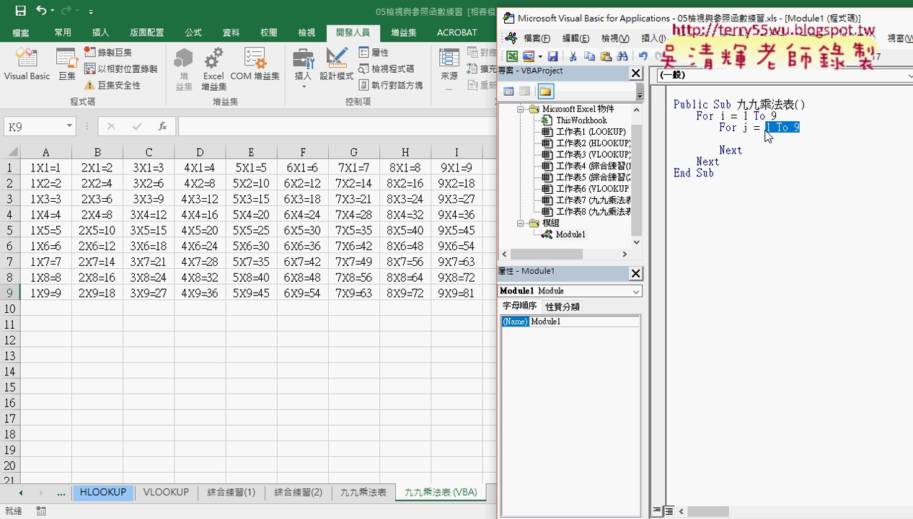
{"action": "left_click", "coordinate": [746, 141]}
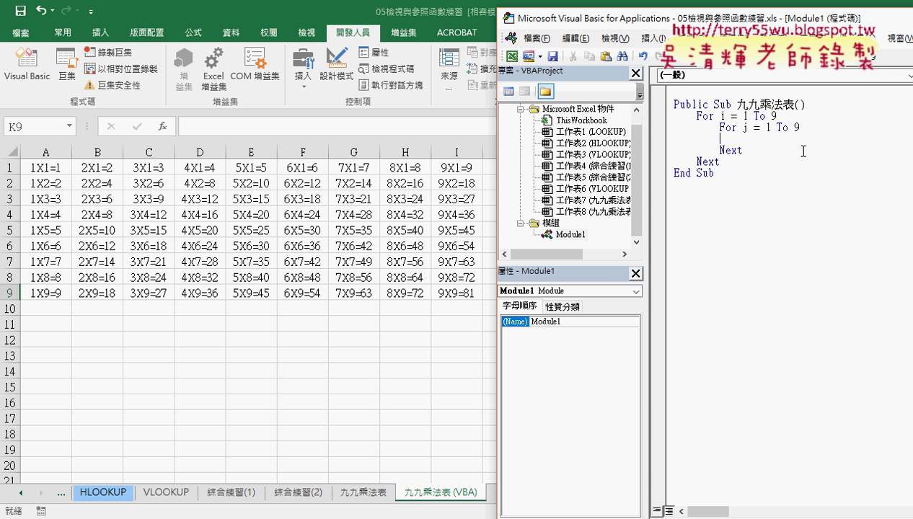
{"action": "key", "text": "Tab"}
Clear the old table, write Cells(i, j) = j in the inner loop, and run it to fill rows with 1–9.
{"action": "left_click_drag", "start_coordinate": [39, 168], "coordinate": [459, 303]}
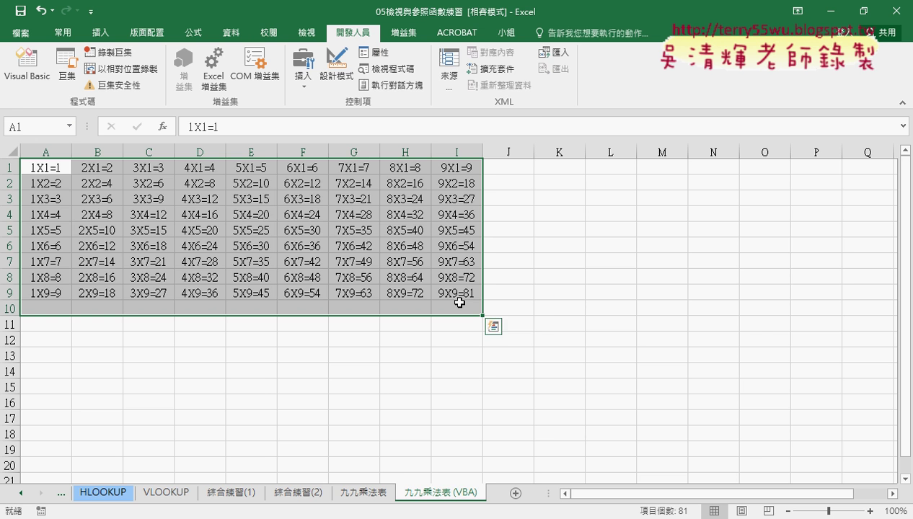
{"action": "key", "text": "Delete"}
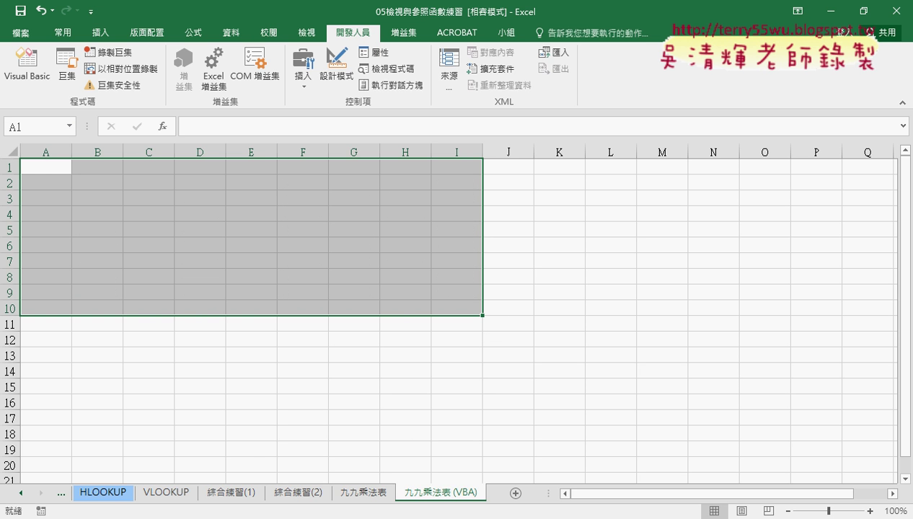
{"action": "mouse_move", "coordinate": [402, 518]}
{"action": "left_click", "coordinate": [364, 432]}
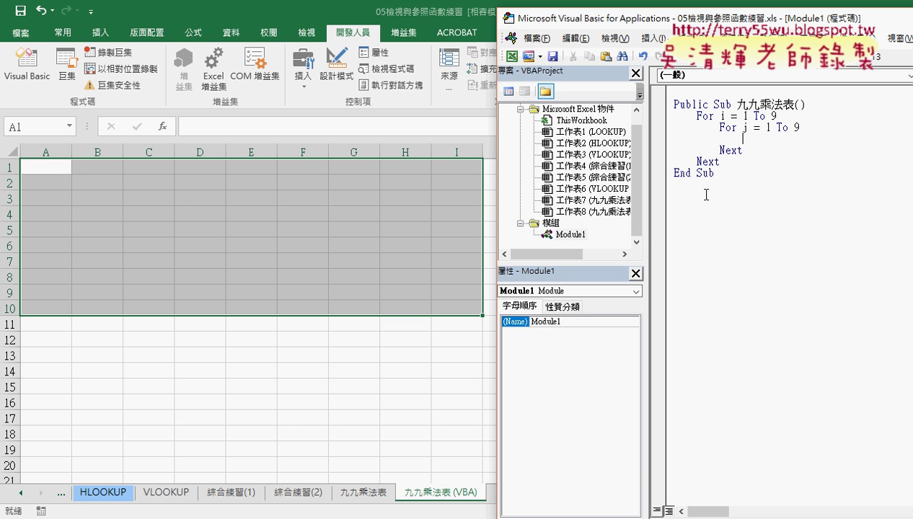
{"action": "type", "text": "ce"}
{"action": "type", "text": "lls"}
{"action": "type", "text": "(i"}
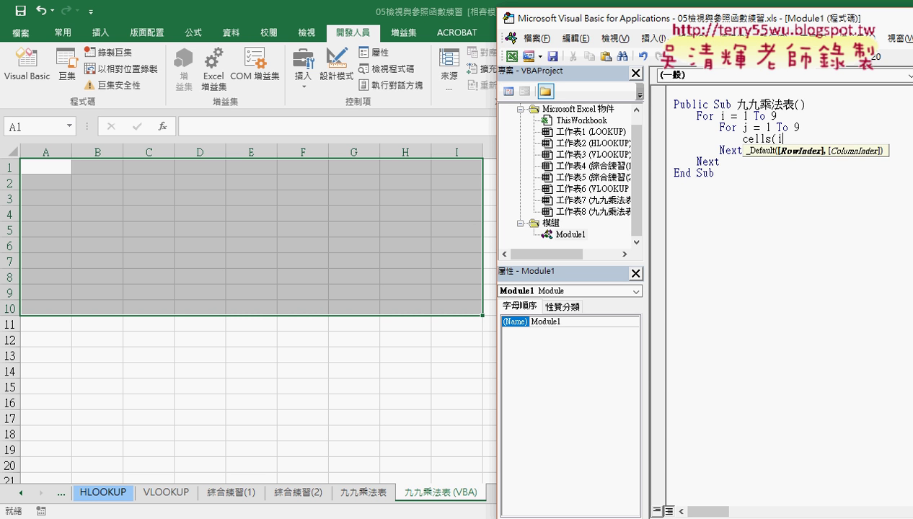
{"action": "type", "text": ",j"}
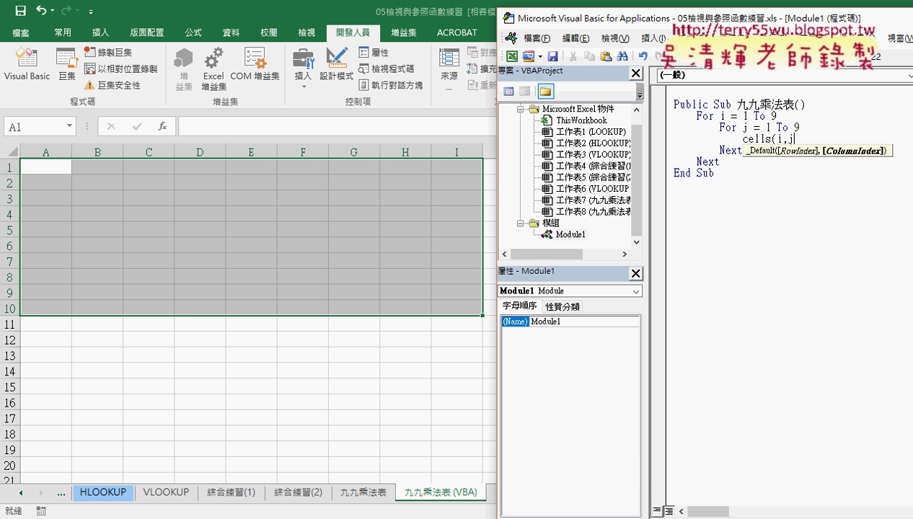
{"action": "type", "text": ")"}
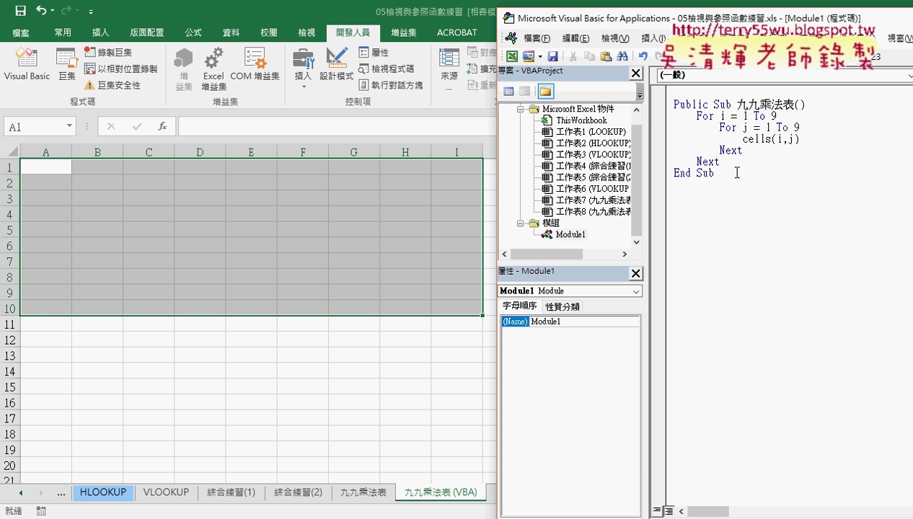
{"action": "type", "text": "="}
{"action": "type", "text": "j"}
{"action": "left_click", "coordinate": [782, 249]}
{"action": "left_click_drag", "start_coordinate": [827, 138], "coordinate": [742, 138]}
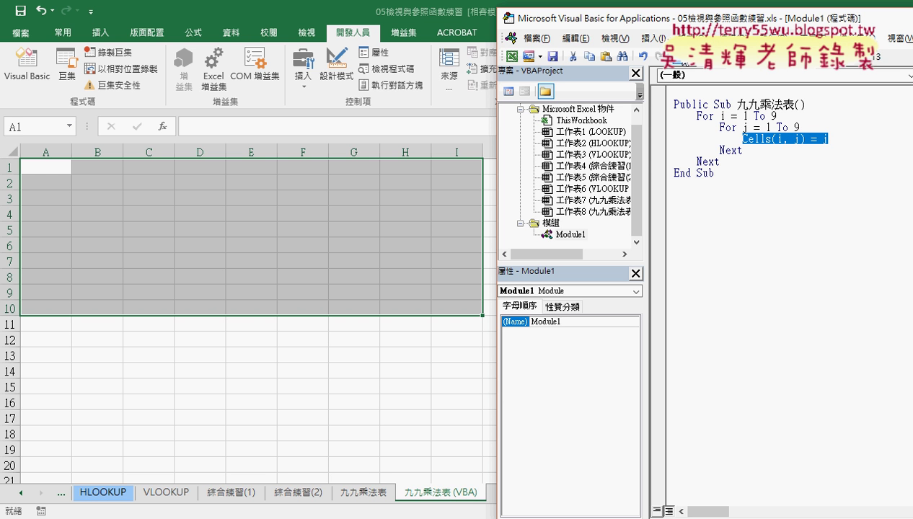
{"action": "left_click", "coordinate": [673, 57]}
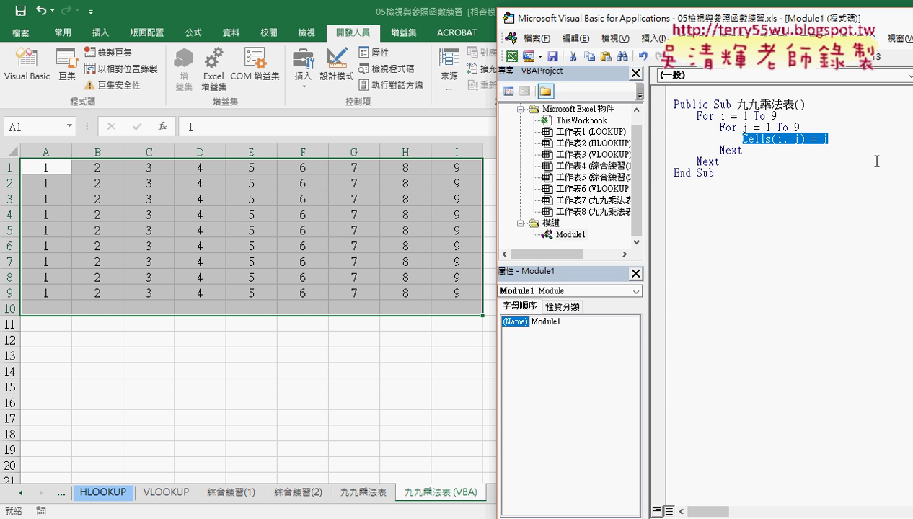
{"action": "double_click", "coordinate": [824, 139]}
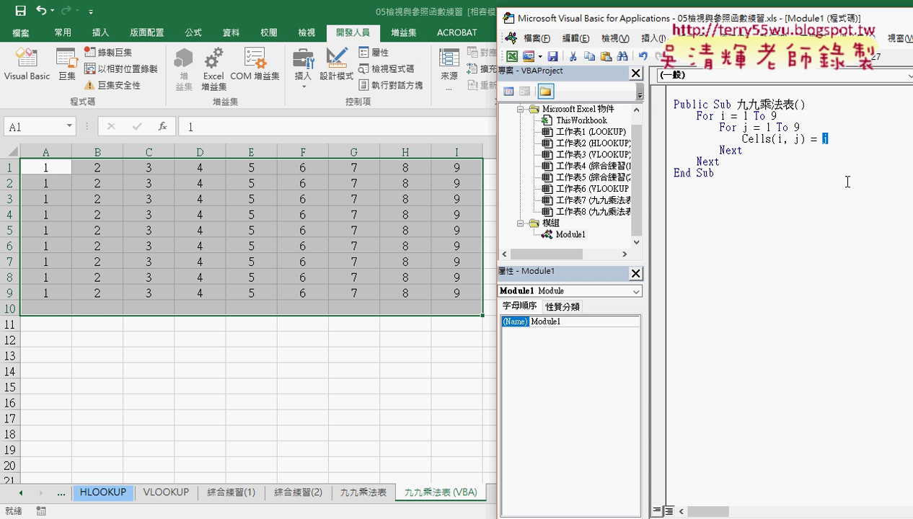
Append & "X" to the Cells line and run the 九九乘法表 macro.
{"action": "left_click", "coordinate": [848, 140]}
{"action": "type", "text": "& \""}
{"action": "type", "text": "X"}
{"action": "type", "text": "\""}
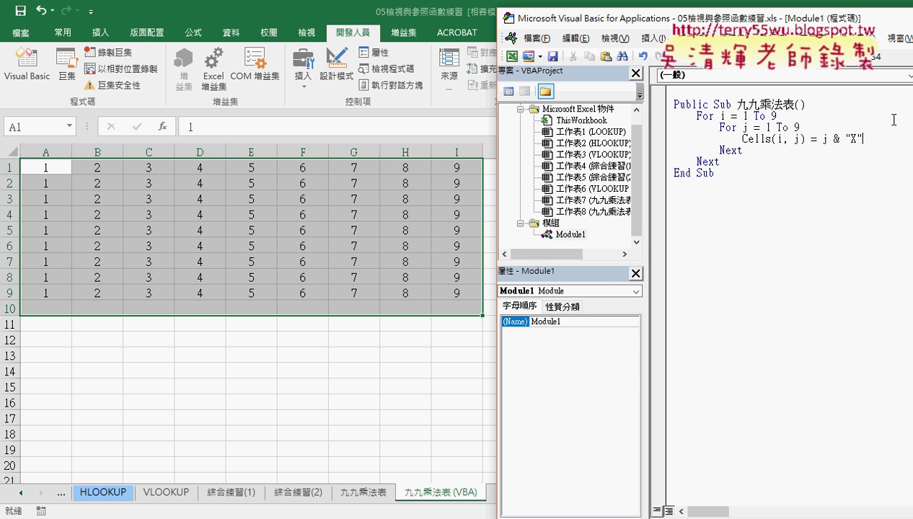
{"action": "left_click_drag", "start_coordinate": [828, 138], "coordinate": [844, 138]}
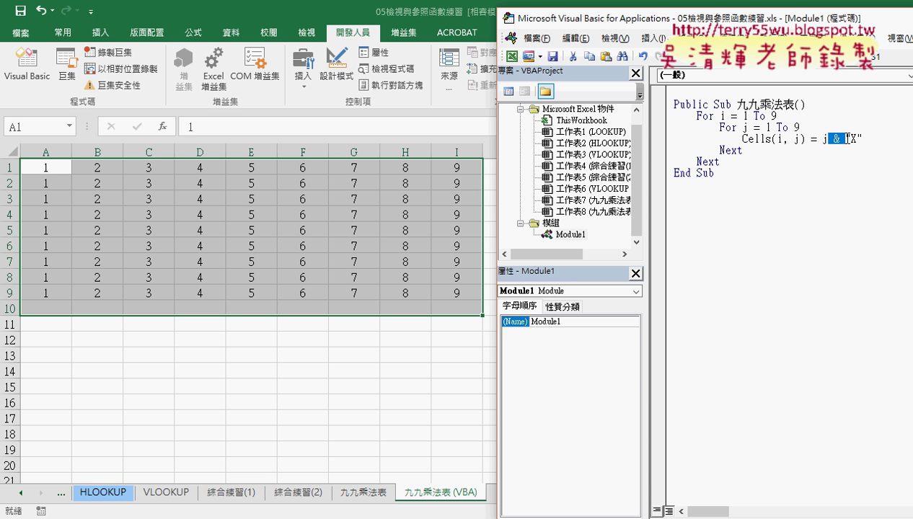
{"action": "left_click", "coordinate": [846, 193]}
{"action": "left_click", "coordinate": [672, 60]}
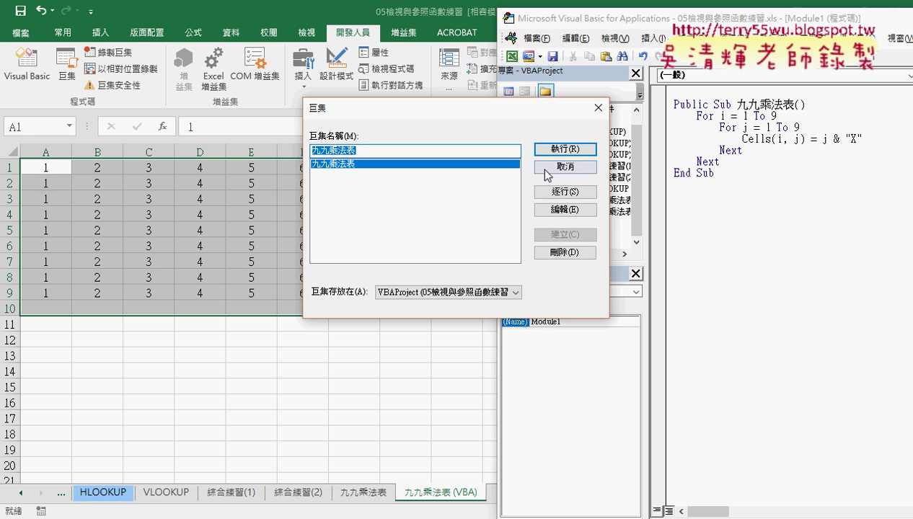
{"action": "key", "text": "Return"}
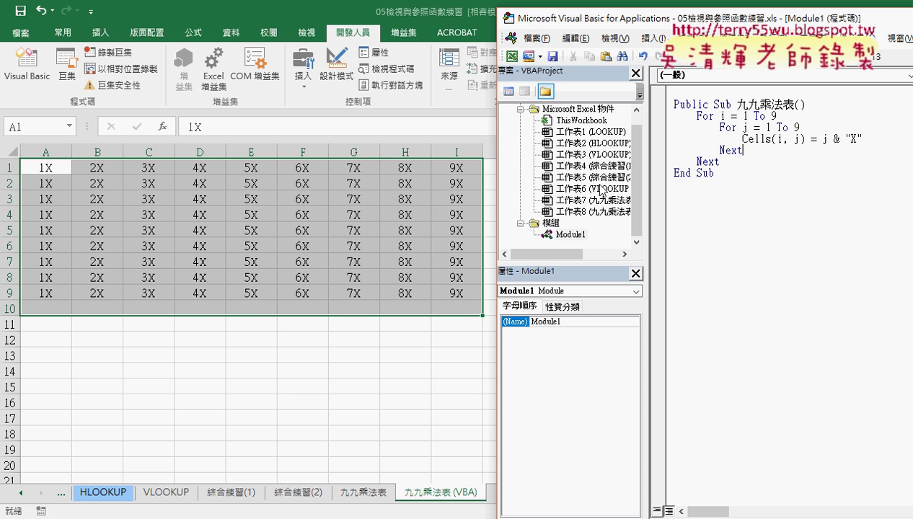
Append & i so the cells show labels like 1X1, and rerun the macro.
{"action": "left_click", "coordinate": [876, 137]}
{"action": "type", "text": "& "}
{"action": "type", "text": "i"}
{"action": "left_click", "coordinate": [672, 60]}
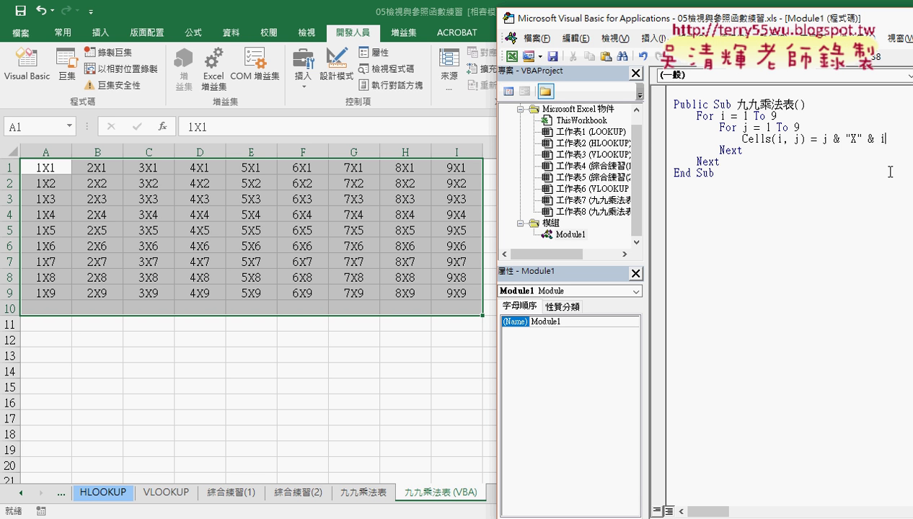
{"action": "double_click", "coordinate": [884, 139]}
Add & "=" and rerun, then append & j*i for the product.
{"action": "left_click_drag", "start_coordinate": [703, 22], "coordinate": [580, 29]}
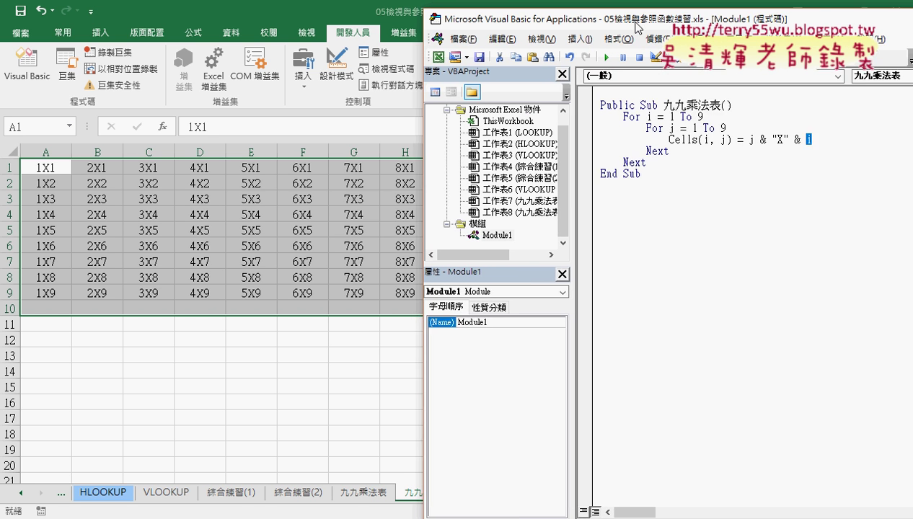
{"action": "key", "text": "End"}
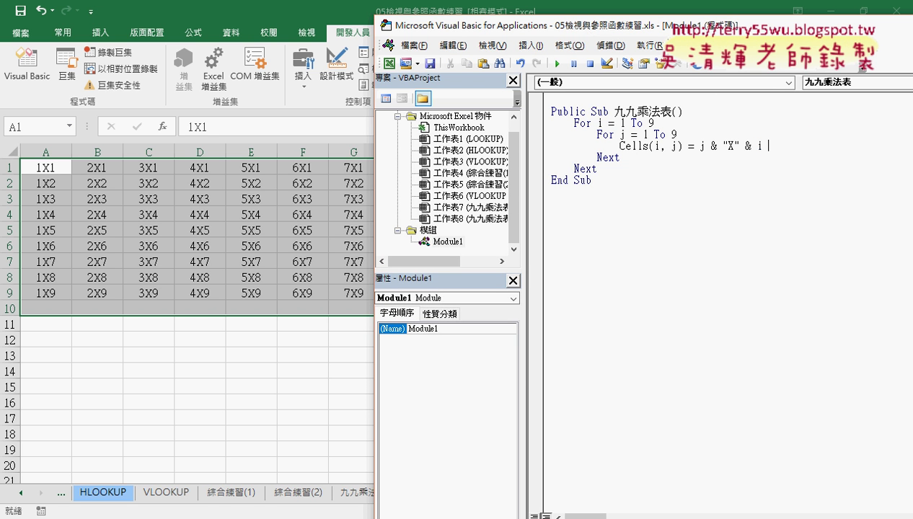
{"action": "type", "text": "& \""}
{"action": "type", "text": "=\""}
{"action": "left_click", "coordinate": [557, 63]}
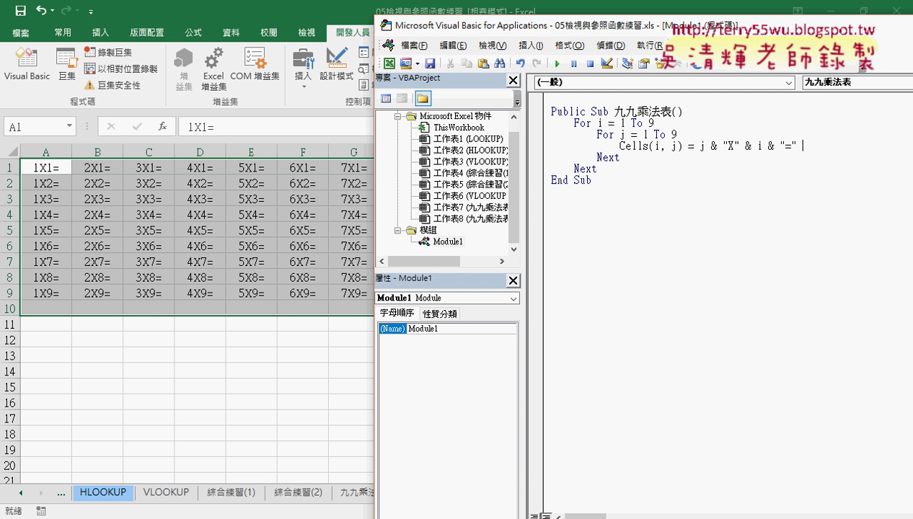
{"action": "type", "text": "& "}
{"action": "type", "text": "j*"}
{"action": "type", "text": "i"}
Run the macro to fill the table and move the editor so column I shows.
{"action": "left_click", "coordinate": [556, 64]}
{"action": "mouse_move", "coordinate": [567, 27]}
{"action": "left_mouse_down"}
{"action": "mouse_move", "coordinate": [687, 29]}
{"action": "mouse_move", "coordinate": [632, 30]}
{"action": "left_mouse_up"}
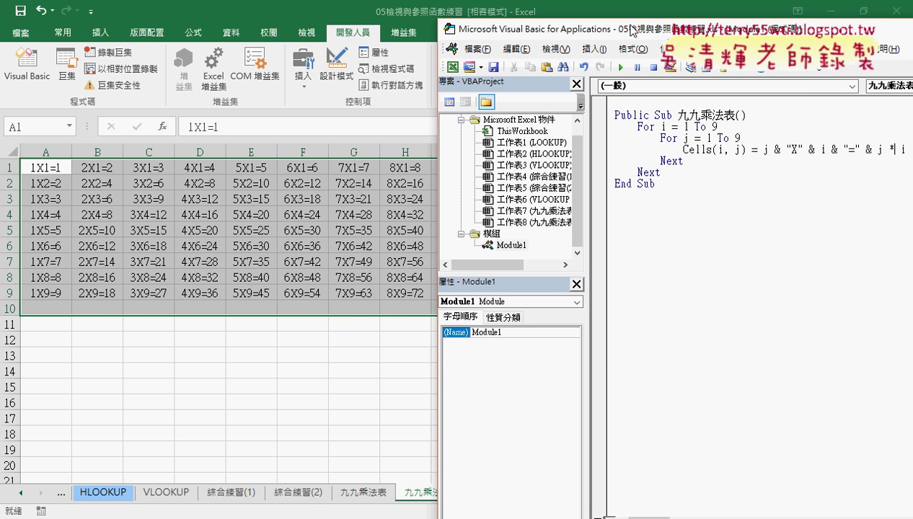
{"action": "left_click_drag", "start_coordinate": [591, 157], "coordinate": [496, 150]}
{"action": "left_click_drag", "start_coordinate": [576, 30], "coordinate": [625, 34]}
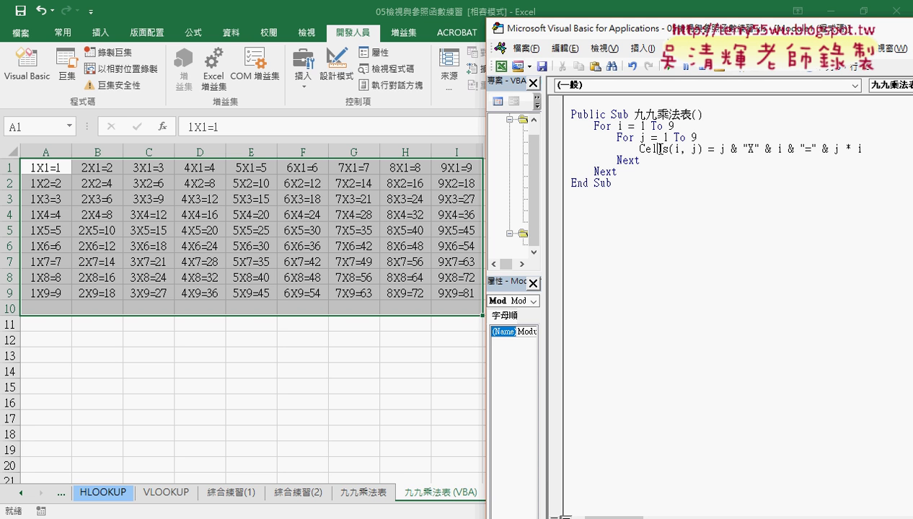
Highlight the outer loop variable i in the code, then select A1:I9.
{"action": "double_click", "coordinate": [602, 126]}
{"action": "double_click", "coordinate": [619, 126]}
{"action": "left_click", "coordinate": [628, 182]}
{"action": "left_click_drag", "start_coordinate": [51, 167], "coordinate": [438, 292]}
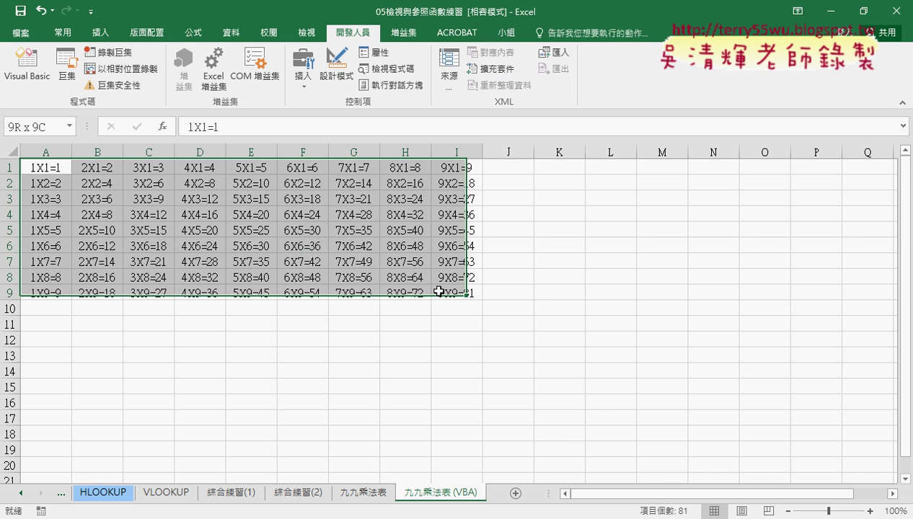
Clear A1:I9 and step through the macro with F8 until 1X1=1 lands in A1.
{"action": "key", "text": "Delete"}
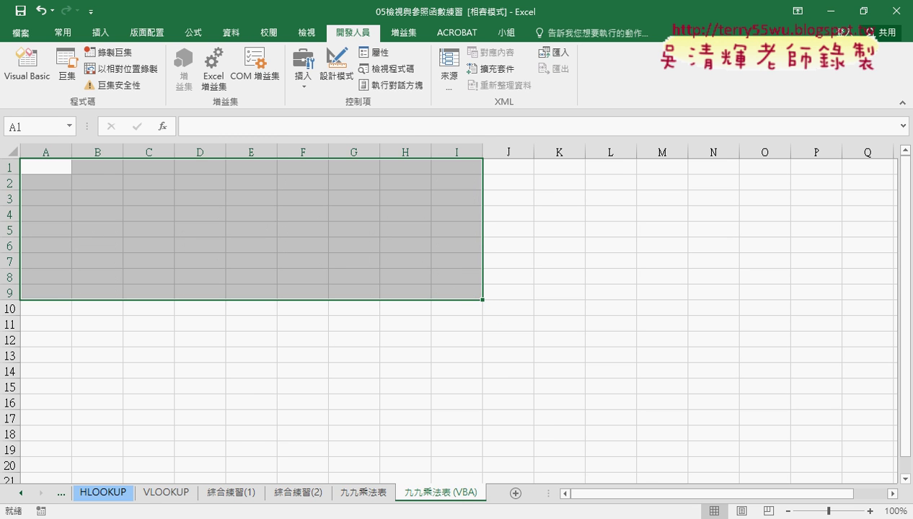
{"action": "left_click", "coordinate": [332, 461]}
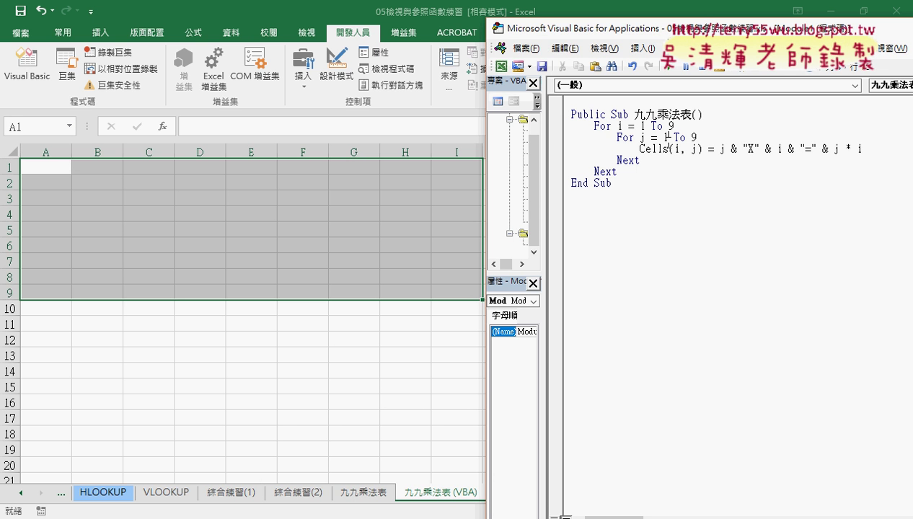
{"action": "key", "text": "F8"}
{"action": "key", "text": "F8"}
{"action": "key", "text": "F8"}
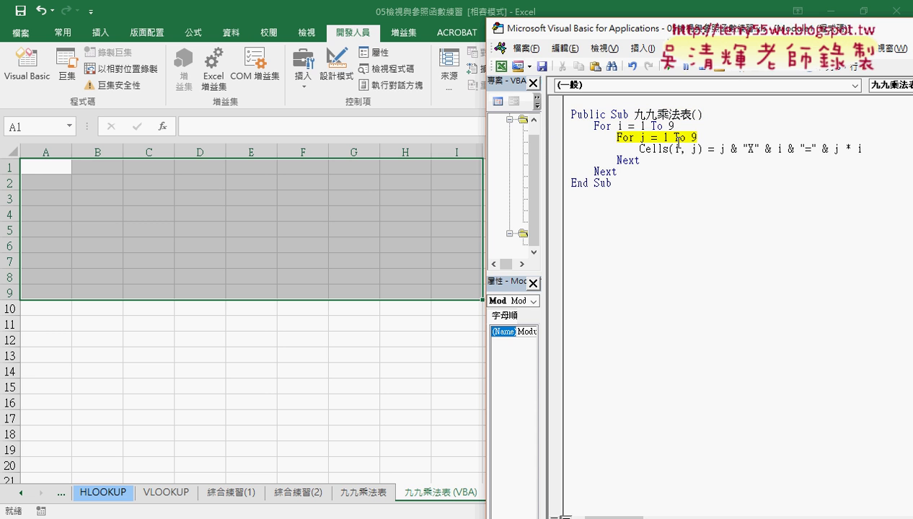
{"action": "key", "text": "F8"}
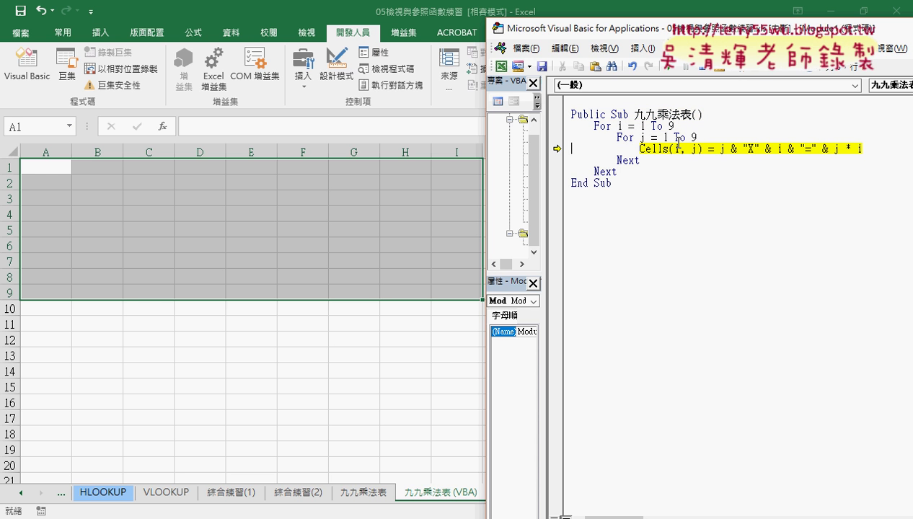
{"action": "mouse_move", "coordinate": [617, 128]}
{"action": "key", "text": "F8"}
Keep stepping to write 2X1=2 into B1 and continue filling the first row.
{"action": "mouse_move", "coordinate": [643, 139]}
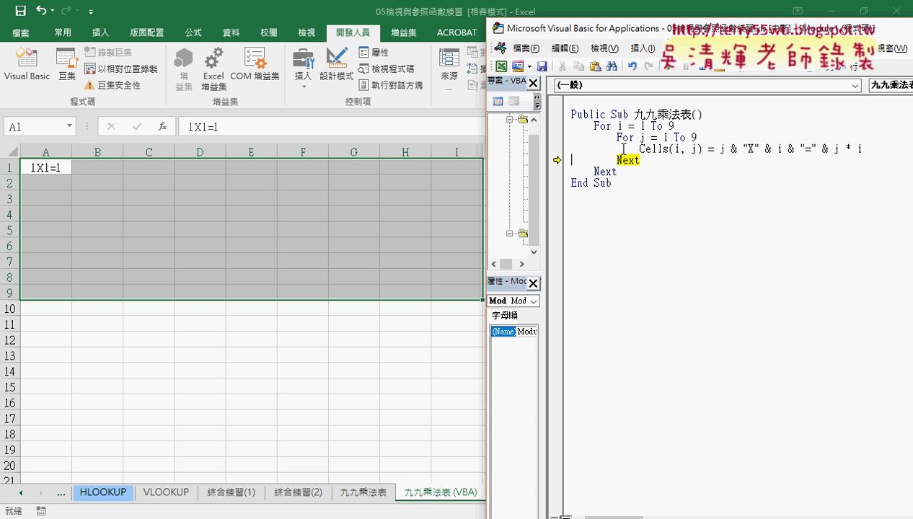
{"action": "key", "text": "F8"}
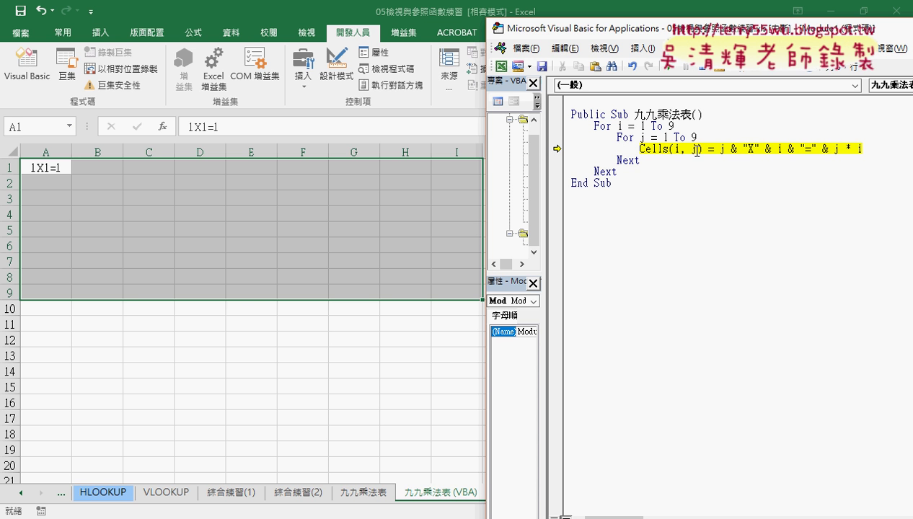
{"action": "mouse_move", "coordinate": [692, 150]}
{"action": "key", "text": "F8"}
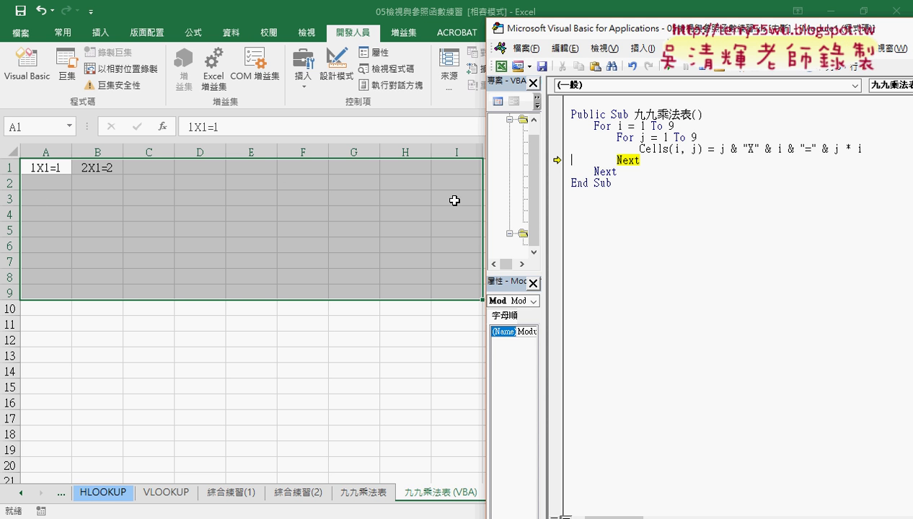
{"action": "key", "text": "F8"}
{"action": "key", "text": "F8"}
{"action": "key", "text": "F8"}
{"action": "key", "text": "F8"}
{"action": "key", "text": "F8"}
{"action": "key", "text": "F8"}
{"action": "key", "text": "F8"}
{"action": "key", "text": "F8"}
{"action": "key", "text": "F8"}
{"action": "key", "text": "F8"}
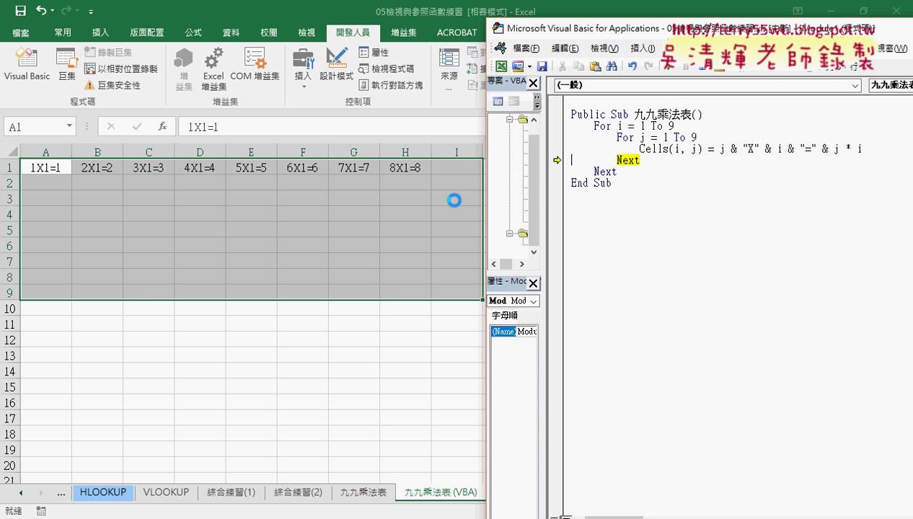
{"action": "key", "text": "F8"}
{"action": "key", "text": "F8"}
{"action": "key", "text": "F8"}
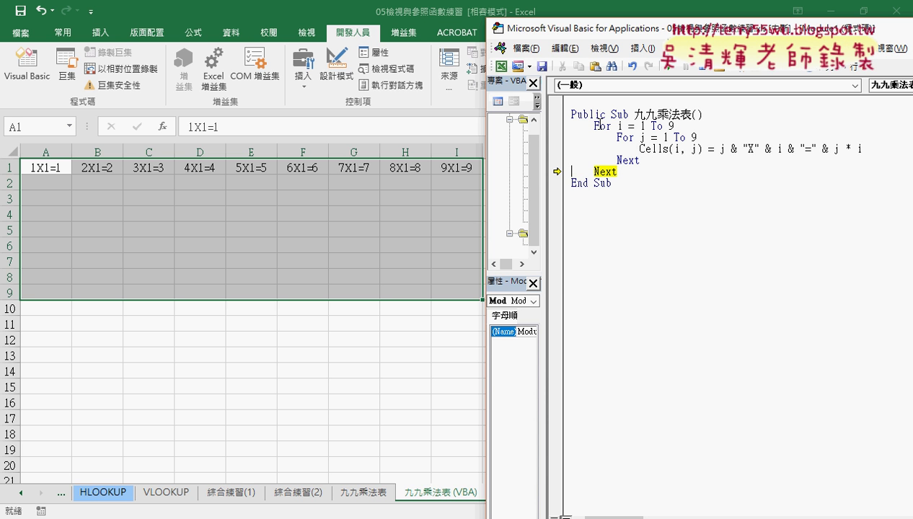
Step into the second row to write 1X2=2 in A2, then run the macro to completion.
{"action": "key", "text": "F8"}
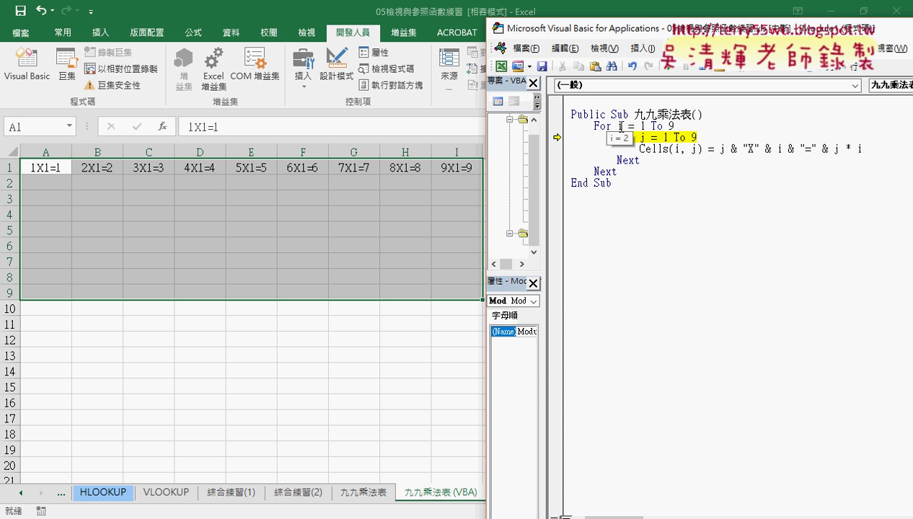
{"action": "key", "text": "F8"}
{"action": "key", "text": "F8"}
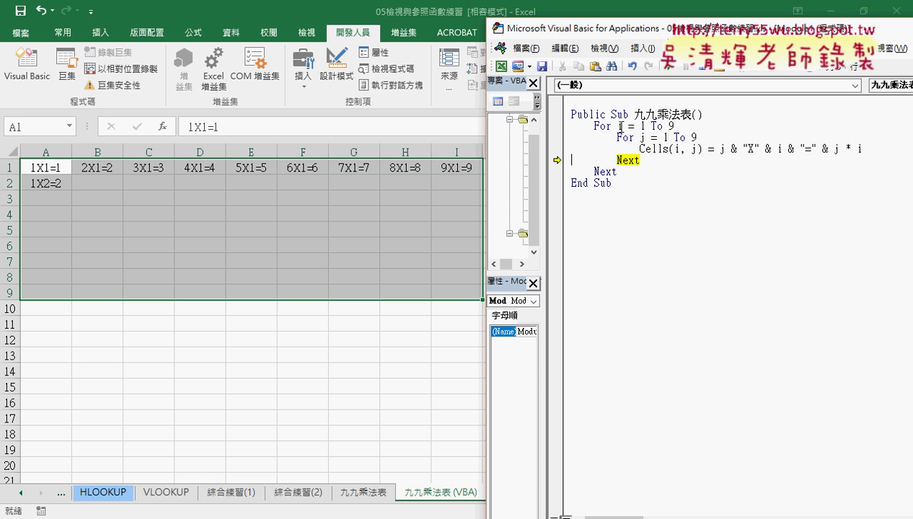
{"action": "key", "text": "F8"}
{"action": "key", "text": "F8"}
{"action": "key", "text": "F8"}
{"action": "key", "text": "F8"}
{"action": "key", "text": "F8"}
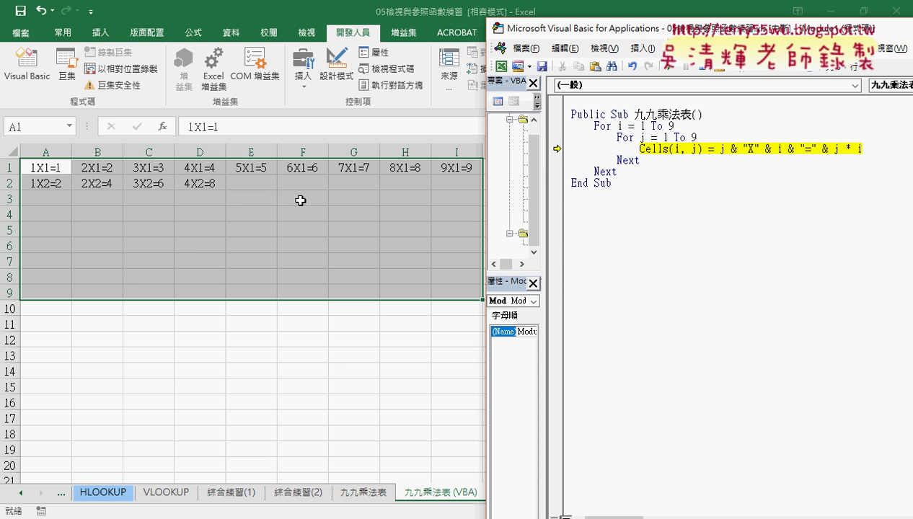
{"action": "left_click", "coordinate": [668, 67]}
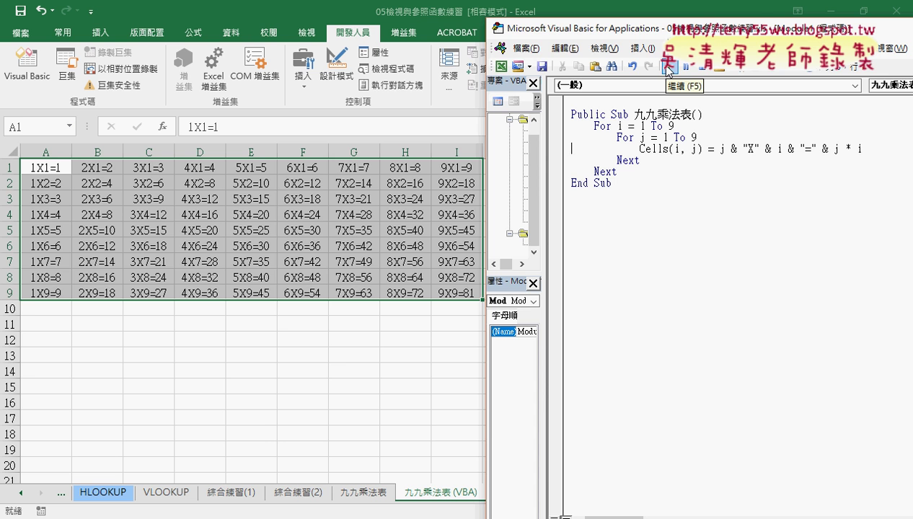
Delete the table from A1:I9 and highlight the For j inner-loop line in the editor.
{"action": "mouse_move", "coordinate": [64, 169]}
{"action": "left_mouse_down"}
{"action": "mouse_move", "coordinate": [457, 301]}
{"action": "mouse_move", "coordinate": [462, 291]}
{"action": "left_mouse_up"}
{"action": "key", "text": "Delete"}
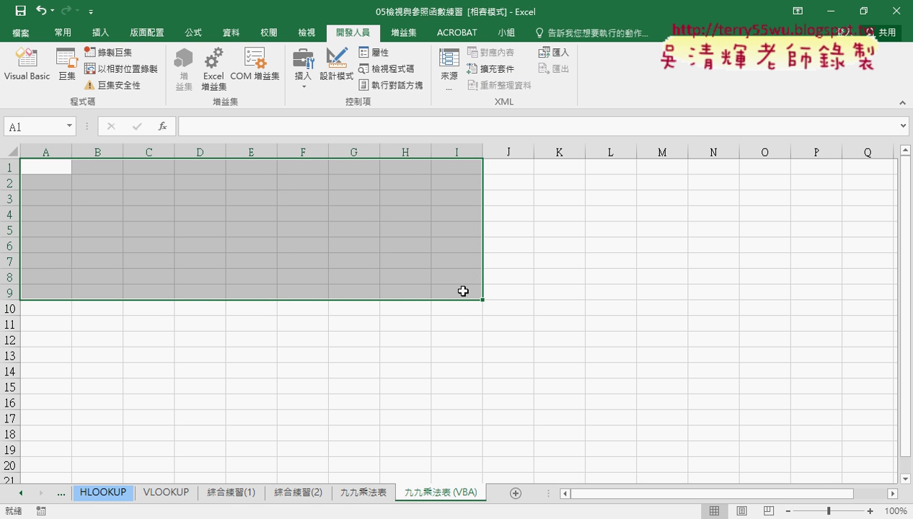
{"action": "left_click", "coordinate": [383, 443]}
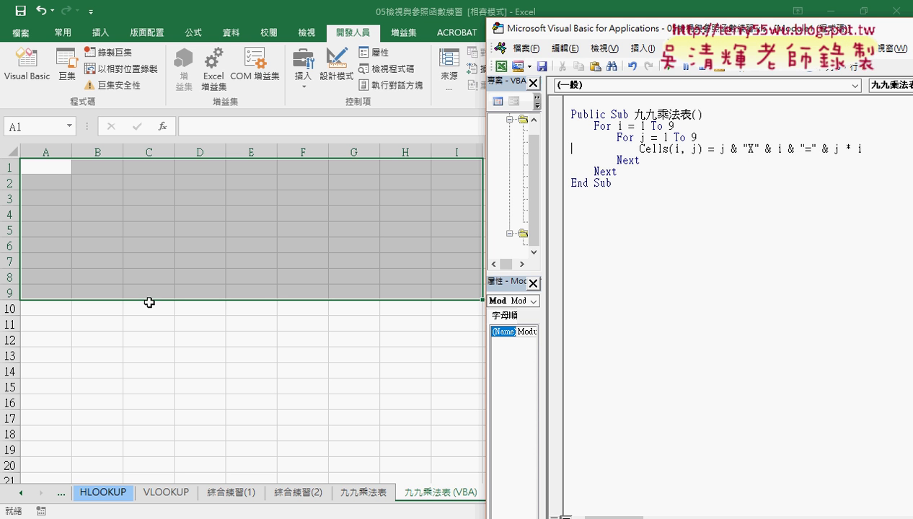
{"action": "left_click_drag", "start_coordinate": [696, 137], "coordinate": [569, 137]}
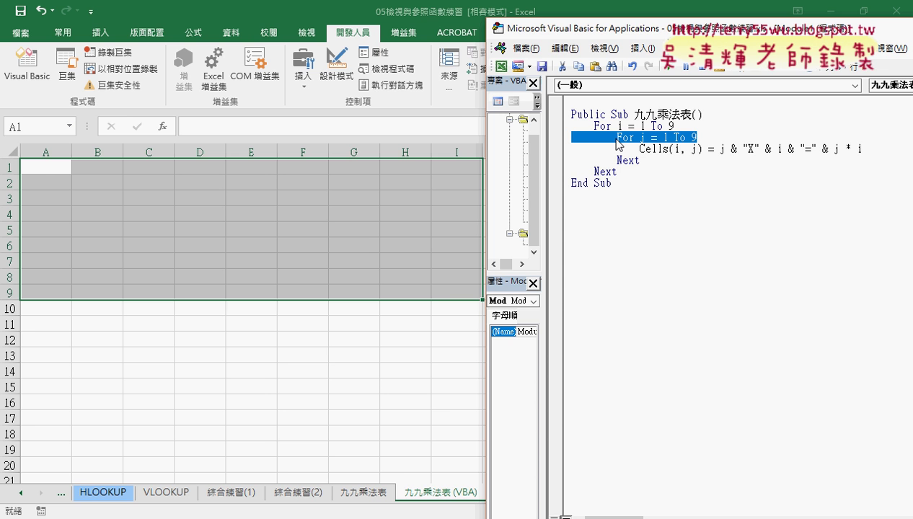
Switch to PowerPoint slide 115 with the COLUMN()/ROW() formula multiplication grid.
{"action": "mouse_move", "coordinate": [378, 516]}
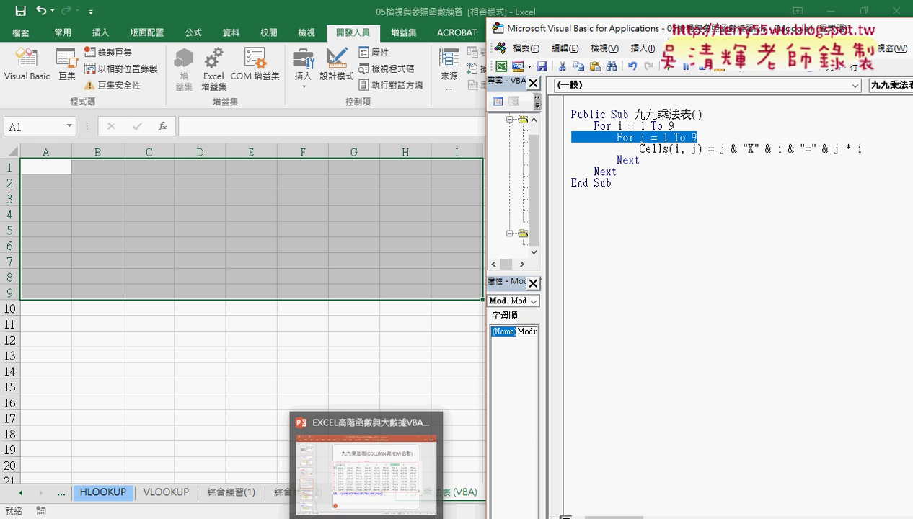
{"action": "left_click", "coordinate": [377, 480]}
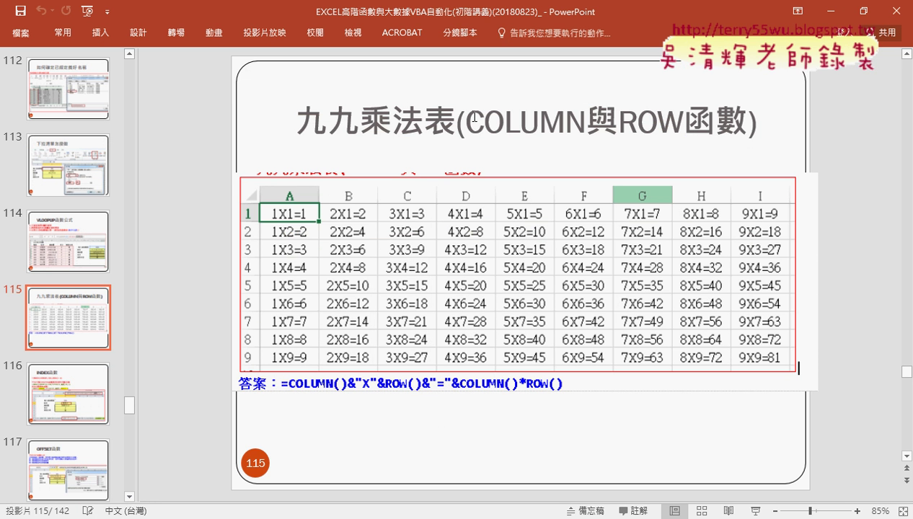